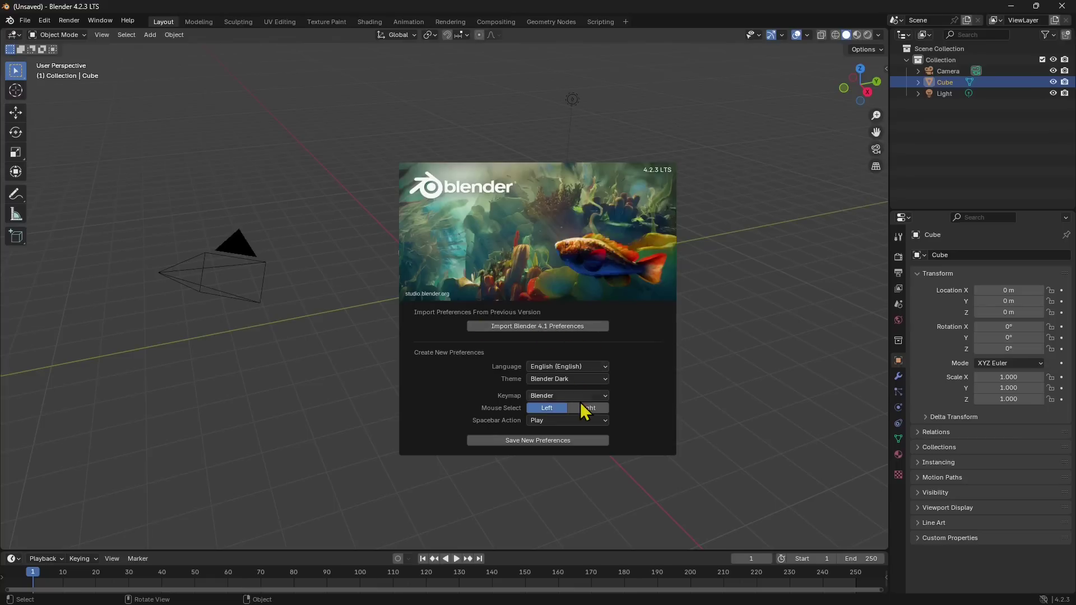
# - Keep the Blender Dark theme on the splash screen and close it to reveal the default scene
pyautogui.click(544, 381)
pyautogui.click(535, 391)
pyautogui.click(344, 225)
# - Delete the default cube, then open Edit > Preferences
pyautogui.click(417, 265)
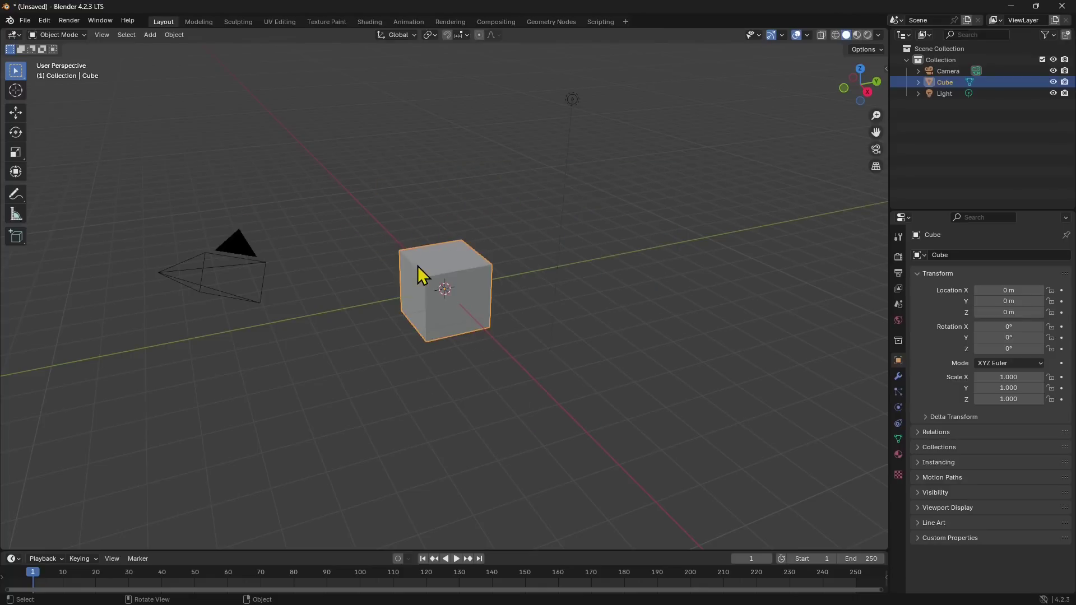
pyautogui.press('Delete')
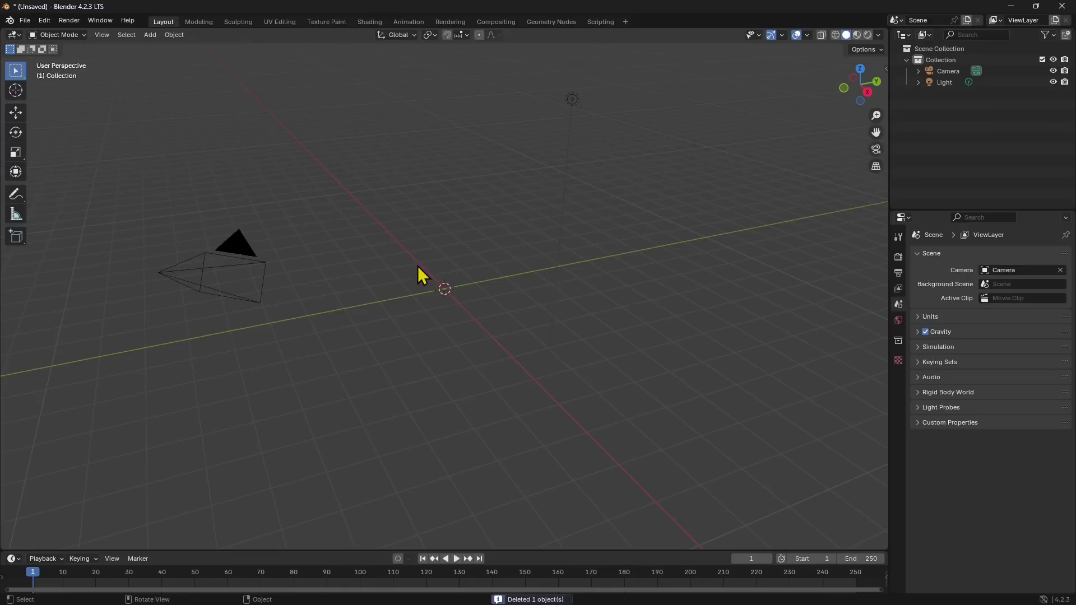
pyautogui.click(25, 20)
pyautogui.moveTo(53, 180)
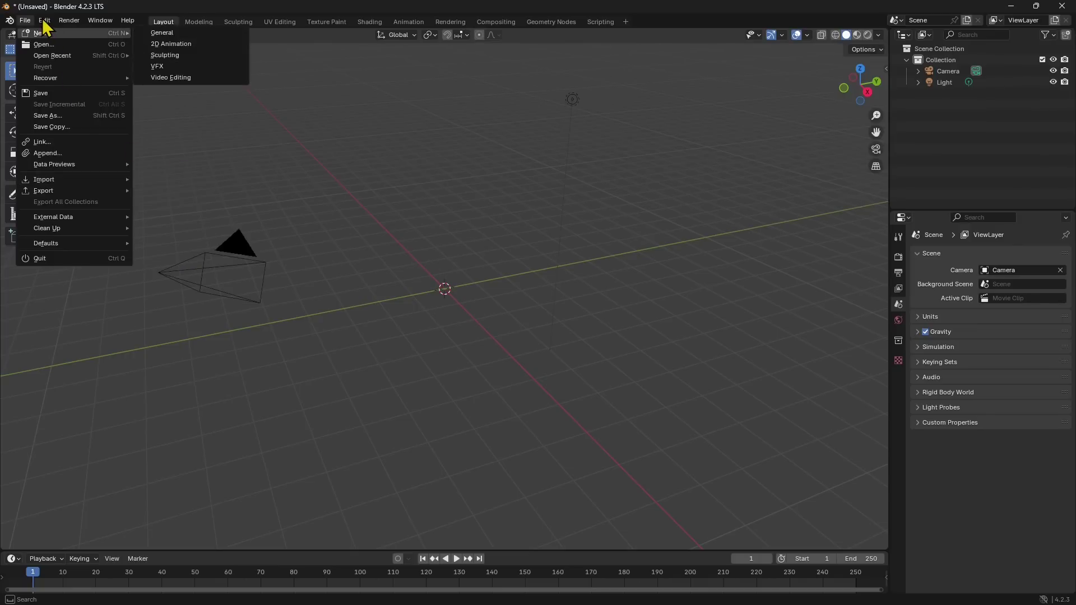
pyautogui.moveTo(44, 20)
pyautogui.click(75, 165)
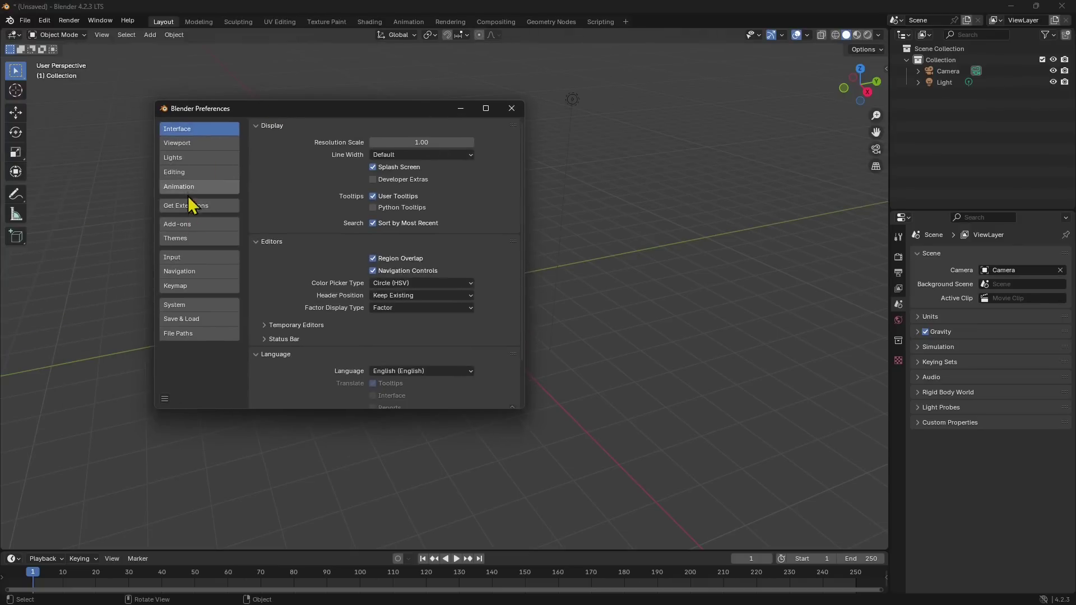
# - Search the Add-ons list for 'dxf', find nothing, and clear the search
pyautogui.click(183, 226)
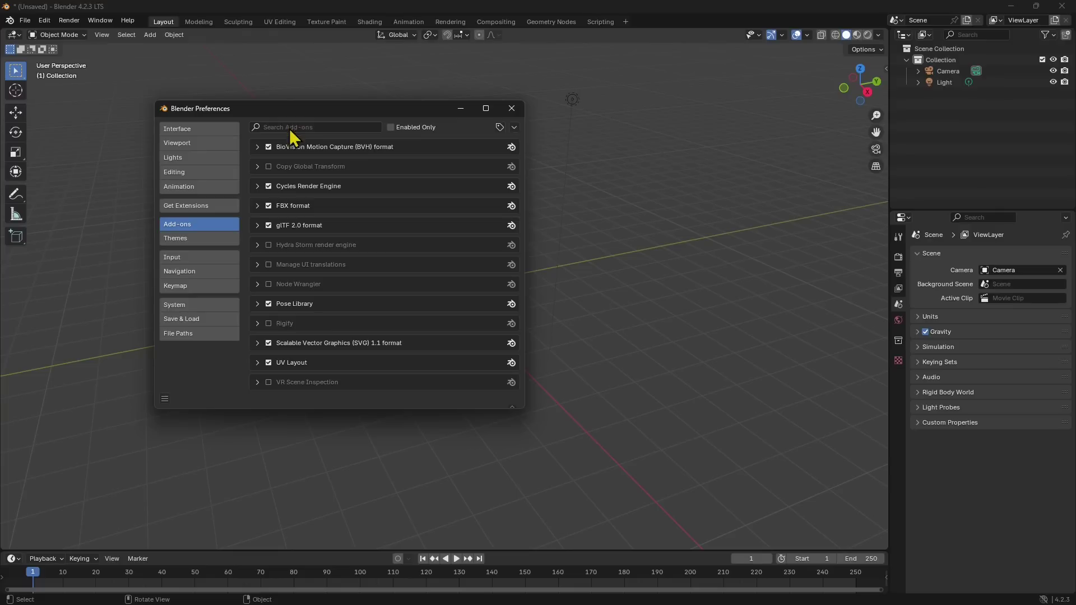
pyautogui.click(333, 125)
pyautogui.write('dxf')
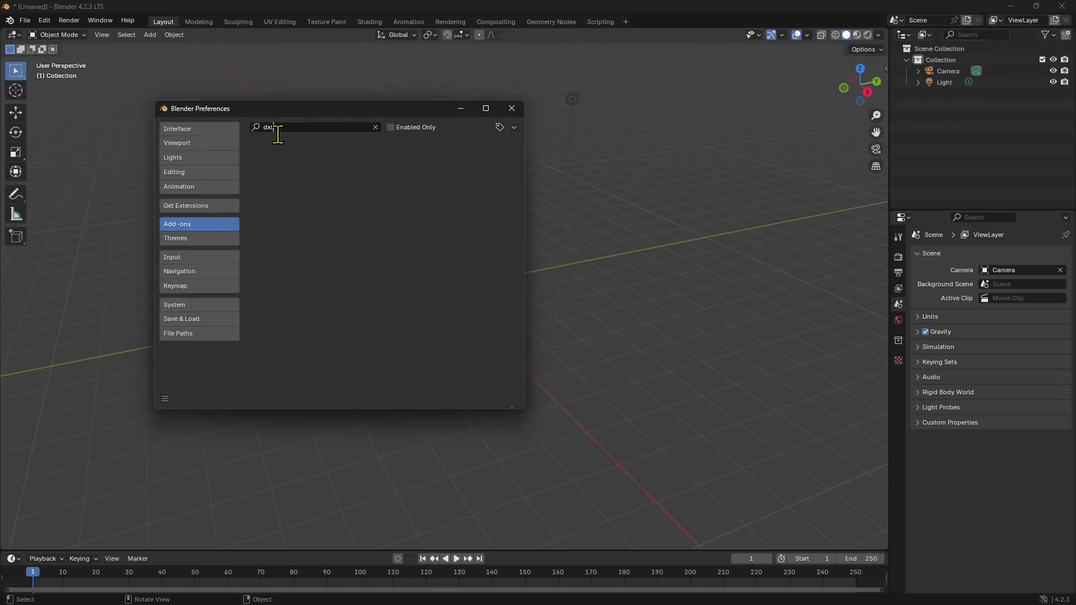
pyautogui.click(260, 130)
pyautogui.click(389, 204)
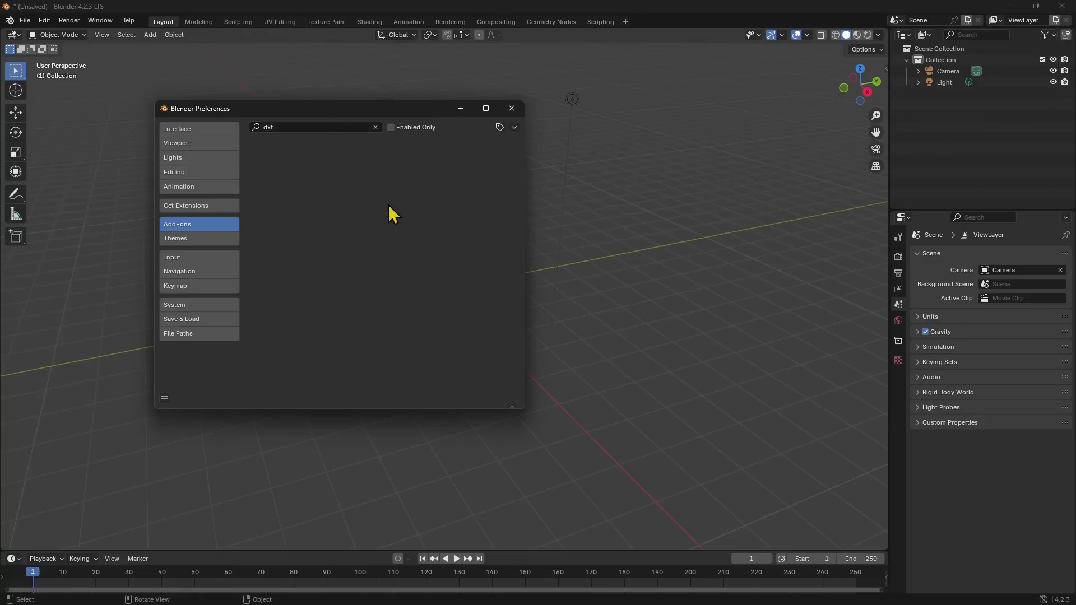
pyautogui.click(374, 127)
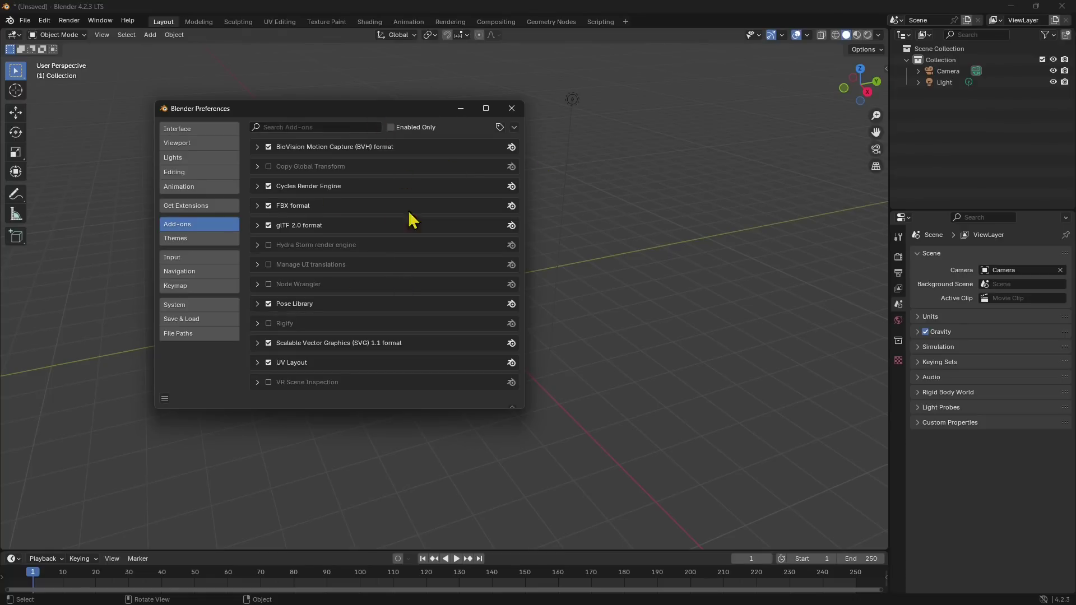
# - Refresh local add-ons, try the category filters and Enabled Only, then close Preferences
pyautogui.click(513, 128)
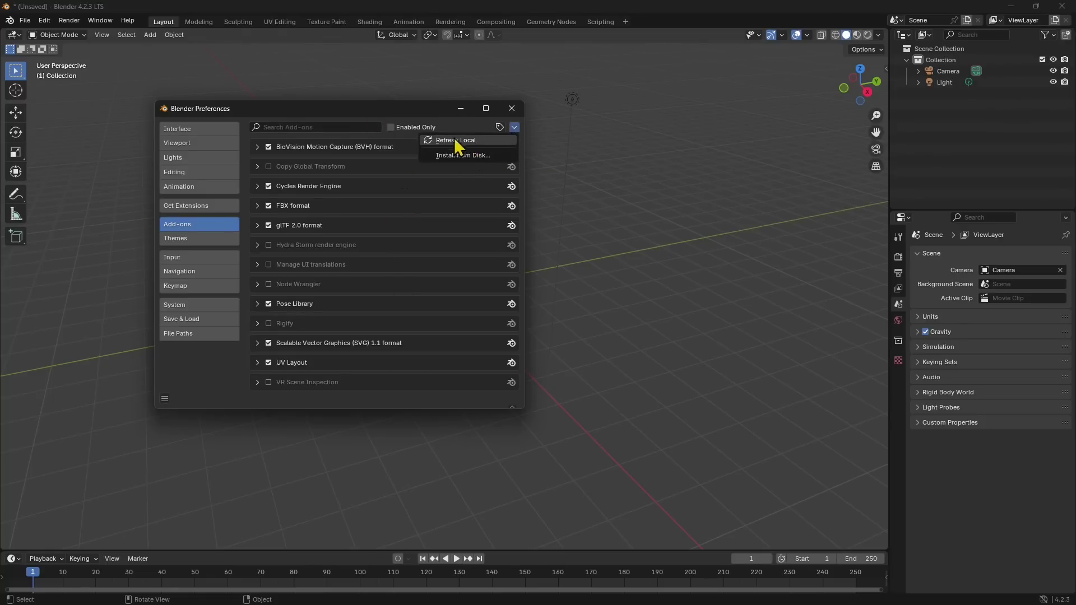
pyautogui.click(444, 142)
pyautogui.click(514, 128)
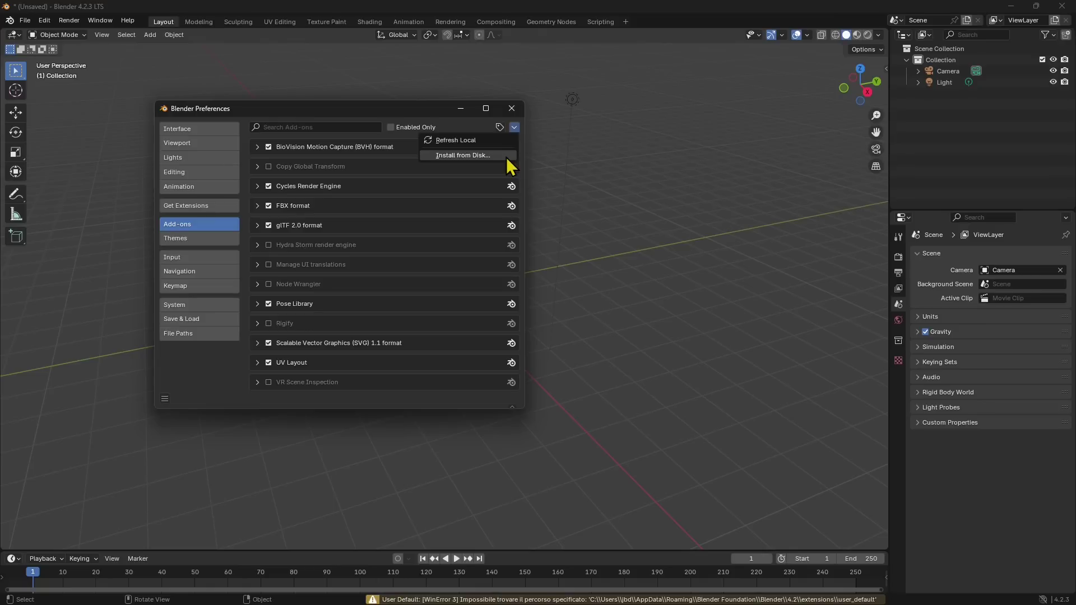
pyautogui.click(499, 127)
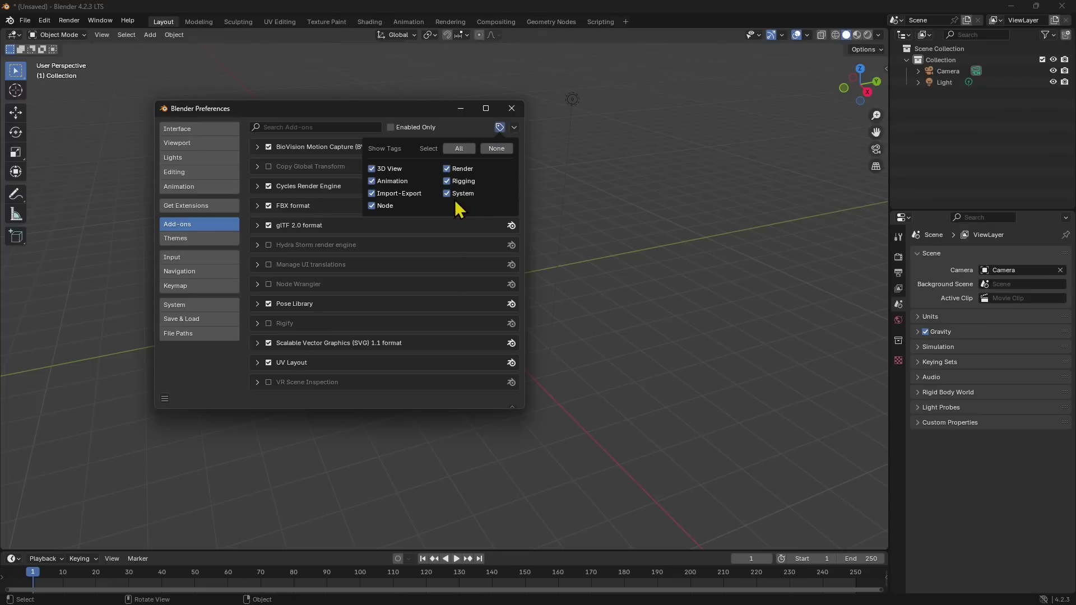
pyautogui.click(391, 127)
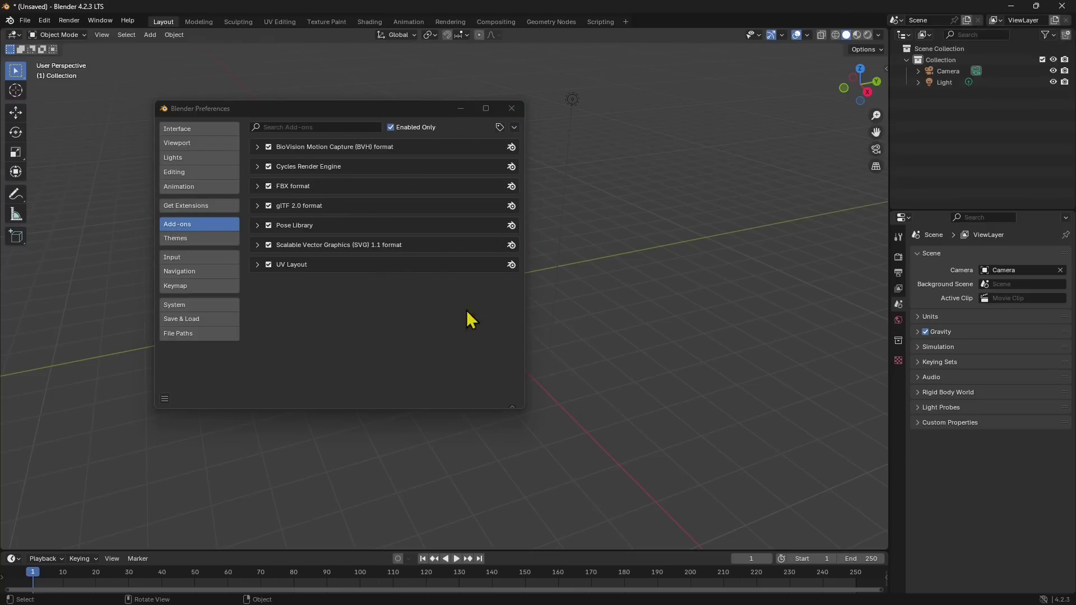
pyautogui.click(519, 114)
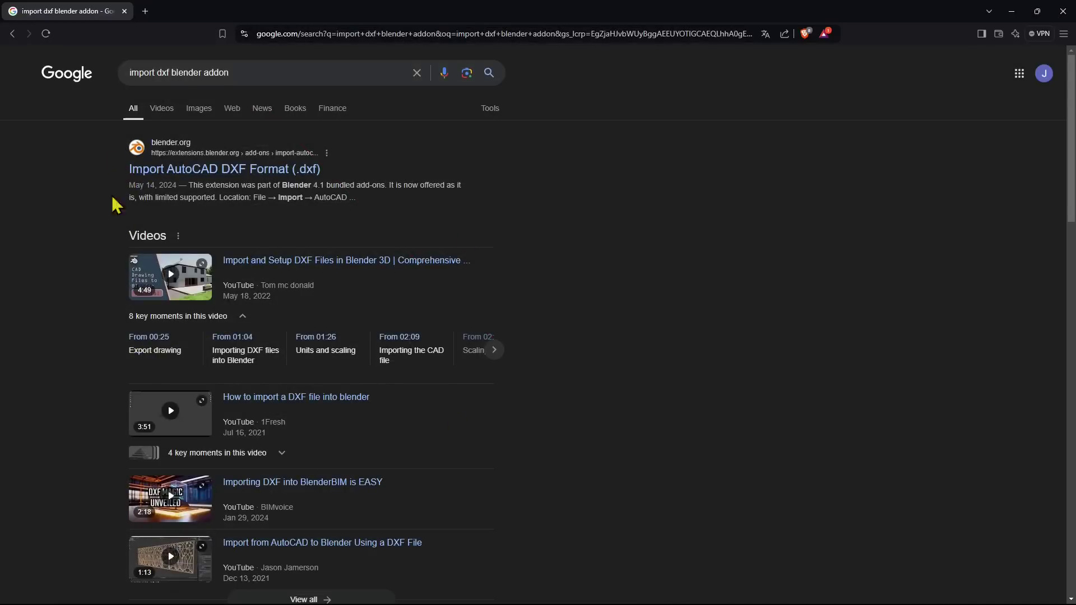
# - Change the Google query to 'import dxf blender addon autocad cad' and dismiss the suggestions
pyautogui.moveTo(234, 72); pyautogui.dragTo(52, 58)
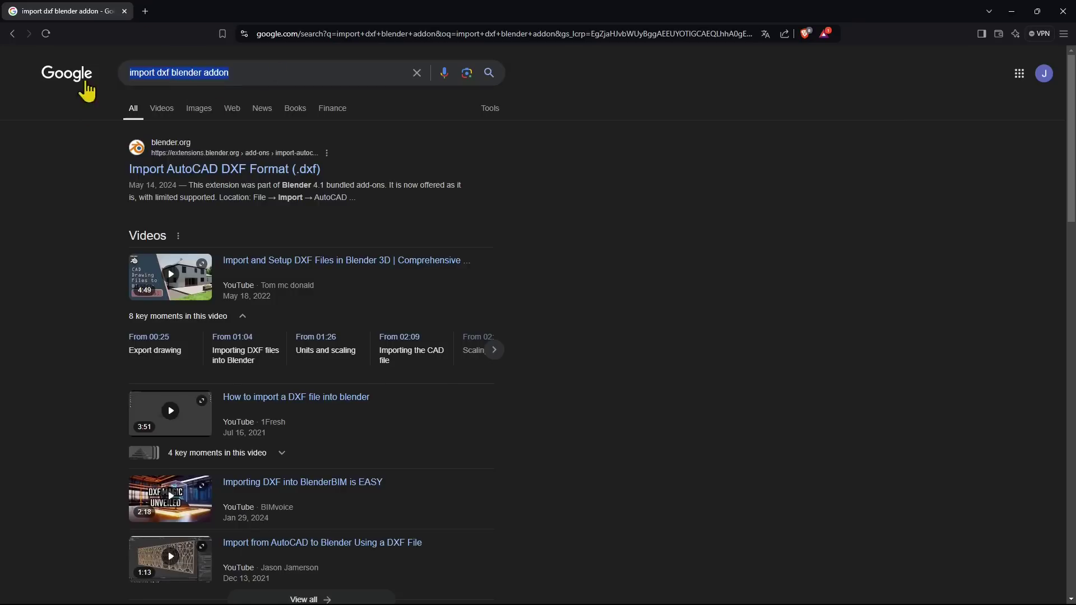
pyautogui.doubleClick(141, 72)
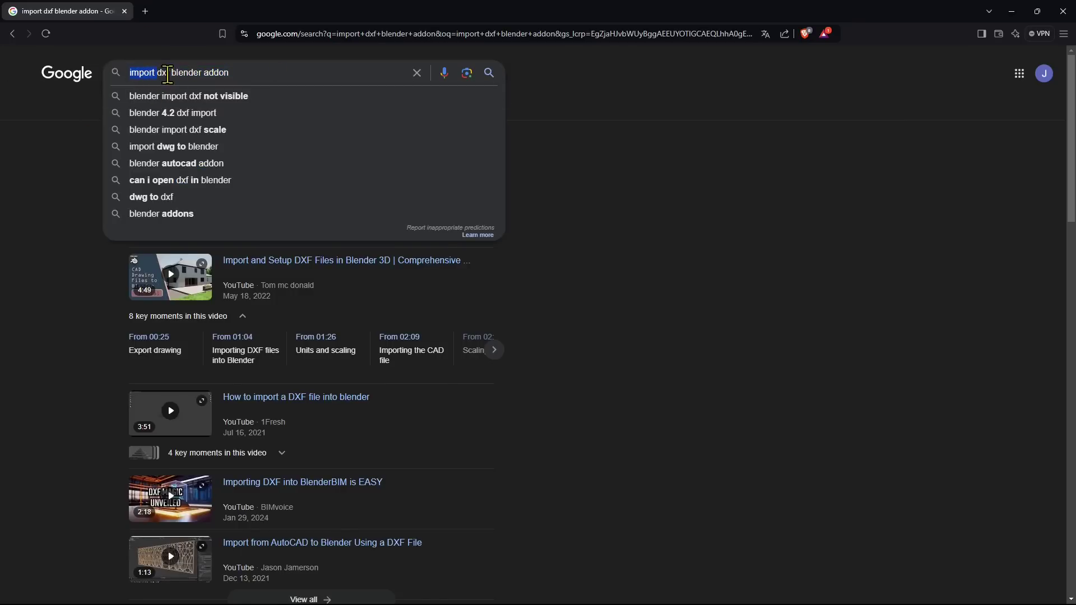
pyautogui.moveTo(170, 72); pyautogui.dragTo(202, 72)
pyautogui.click(204, 72)
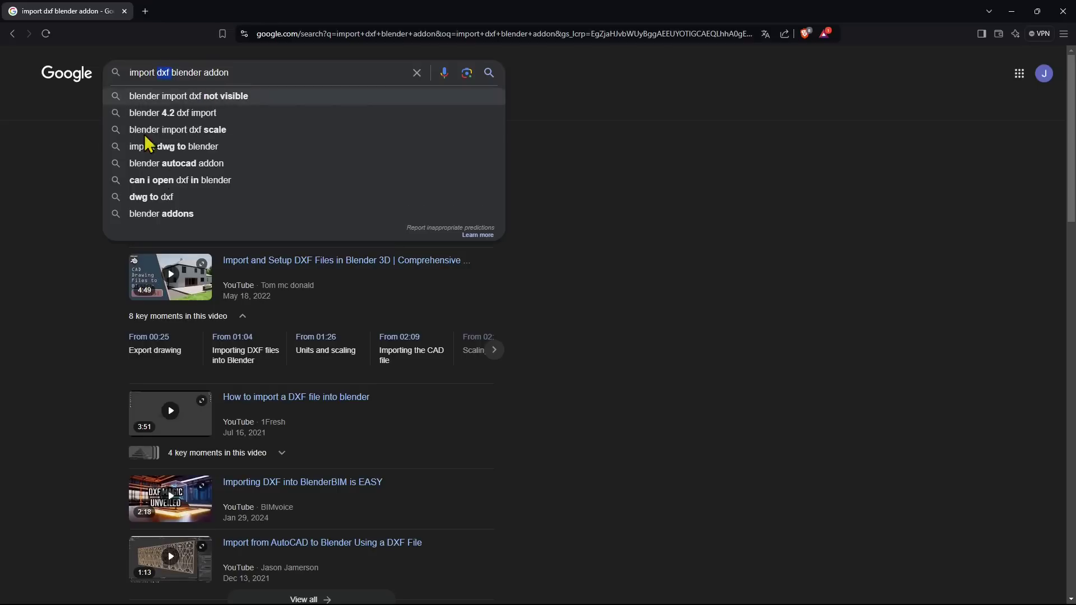
pyautogui.moveTo(163, 72); pyautogui.dragTo(157, 72)
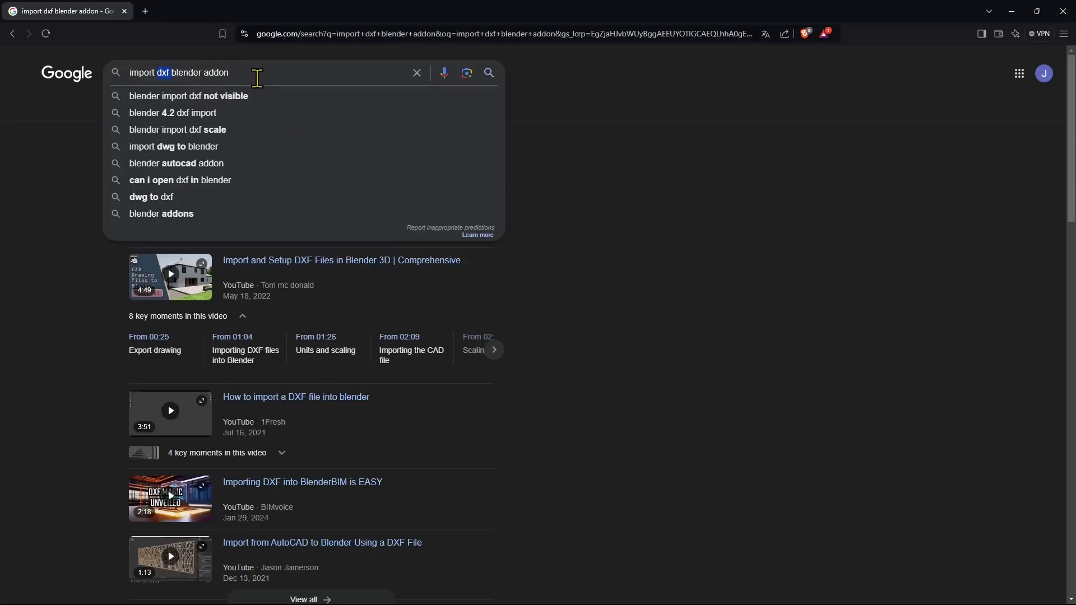
pyautogui.write('autoca')
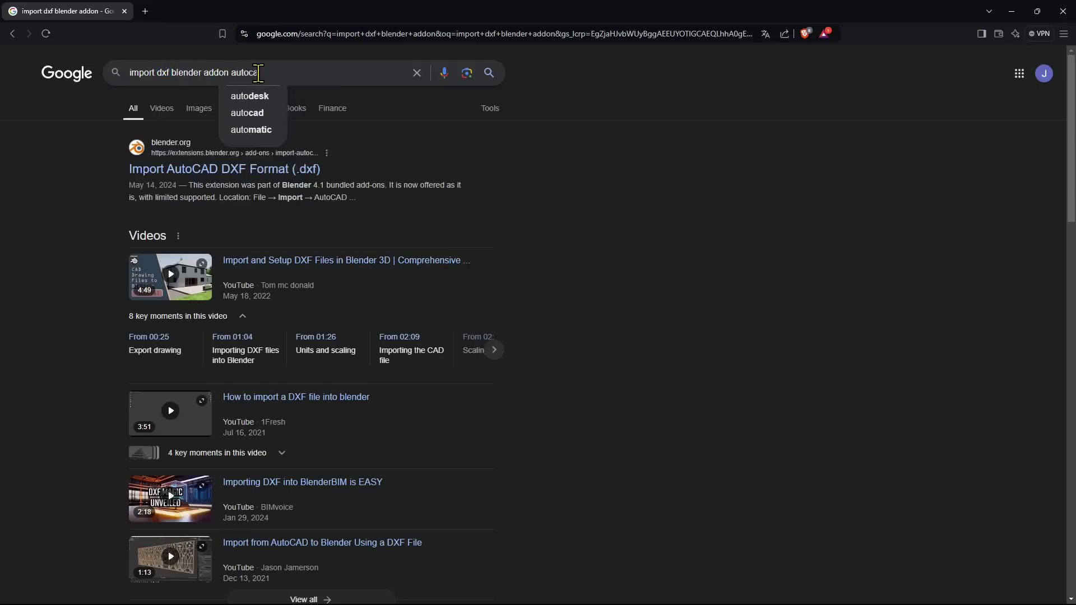
pyautogui.write('d cad')
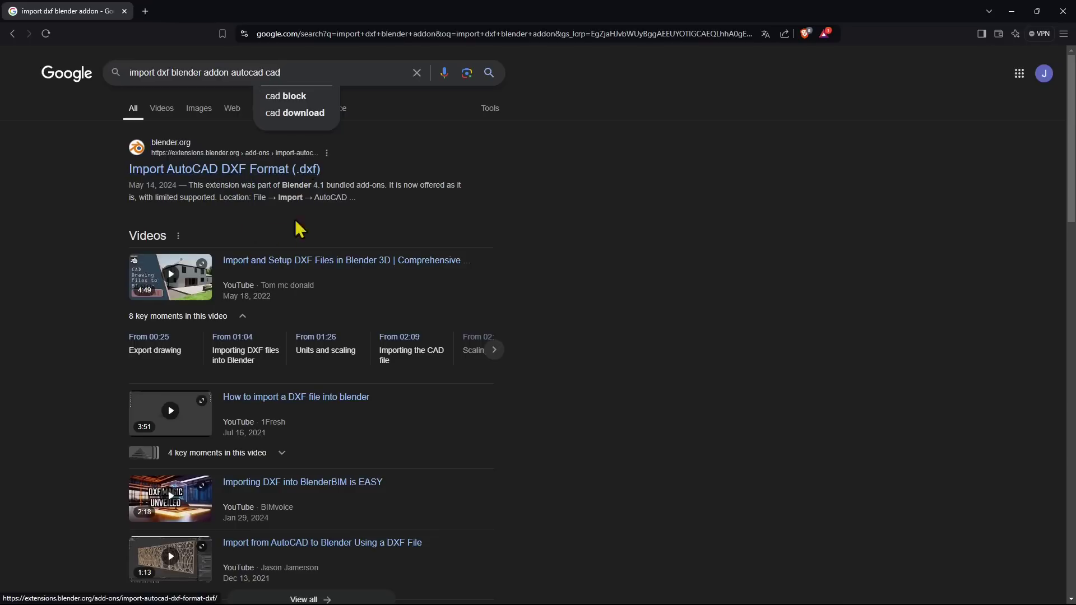
pyautogui.click(523, 197)
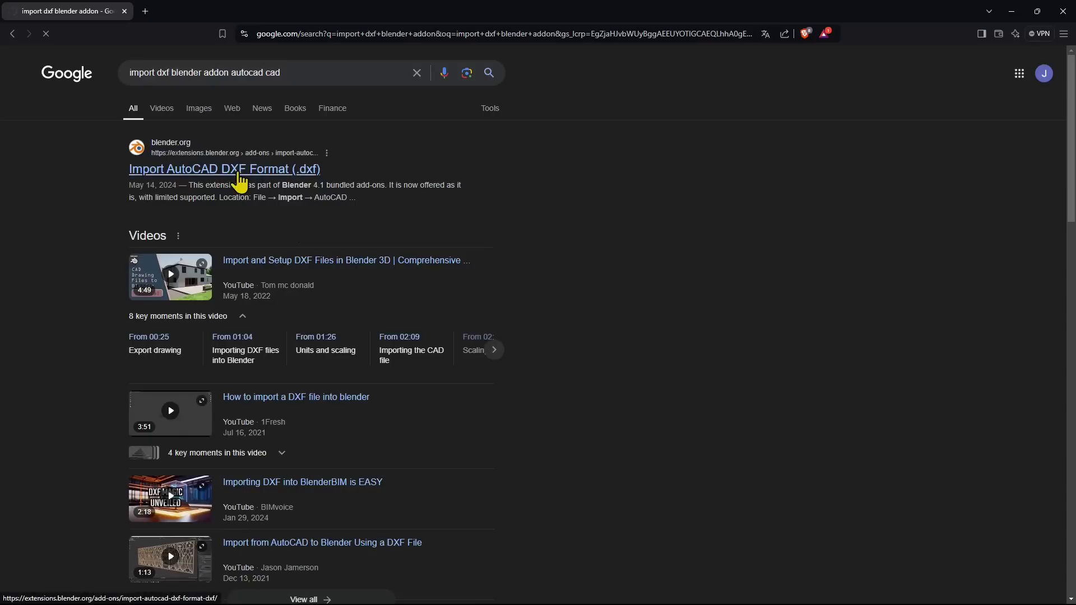
# - Open the Import AutoCAD DXF Format result and read its version 0.9.10 and Blender 4.2 details
pyautogui.click(228, 170)
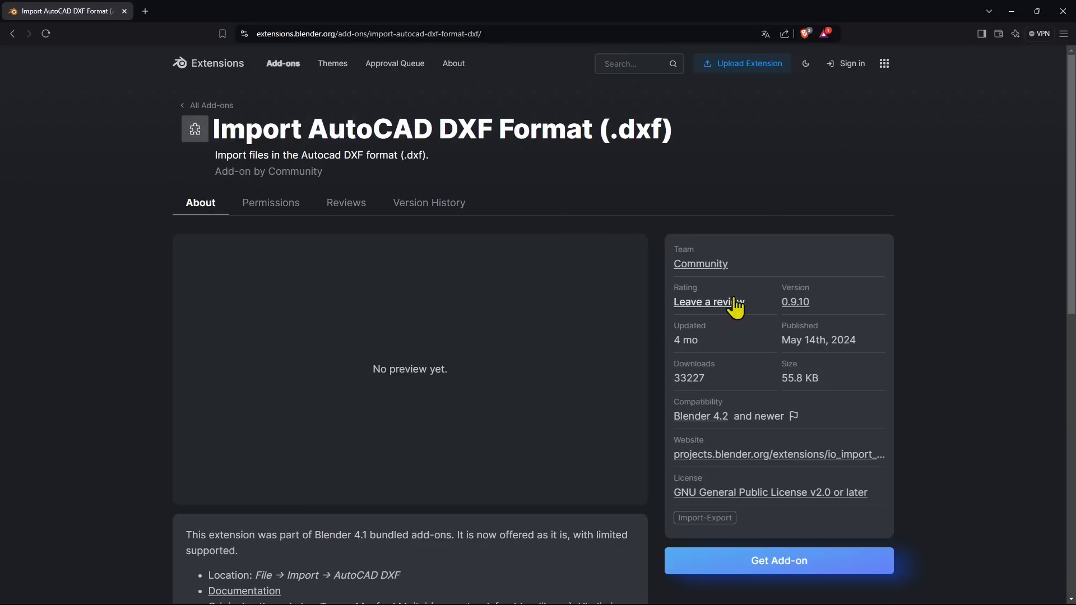
pyautogui.scroll(-1, 767, 319)
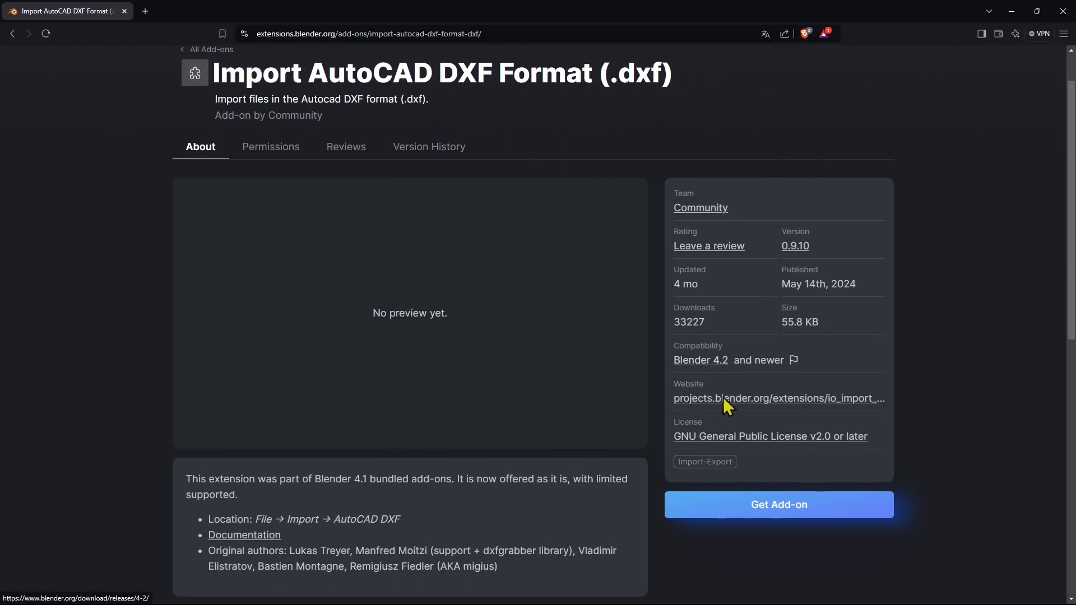
pyautogui.scroll(-1, 759, 423)
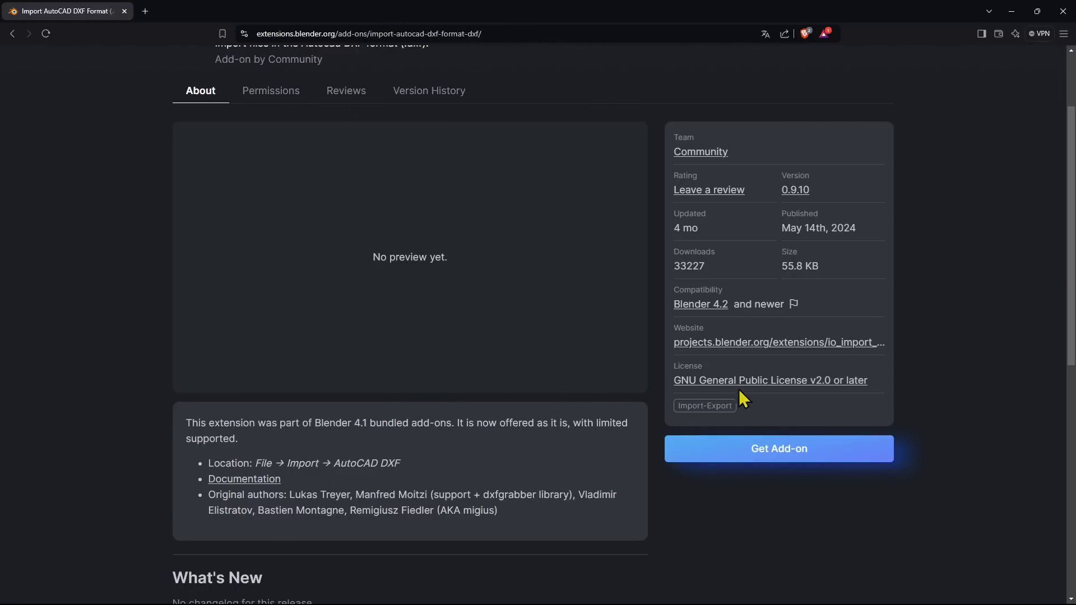
# - Place the browser beside Blender and drag the DXF add-on from its page into Blender
pyautogui.doubleClick(454, 11)
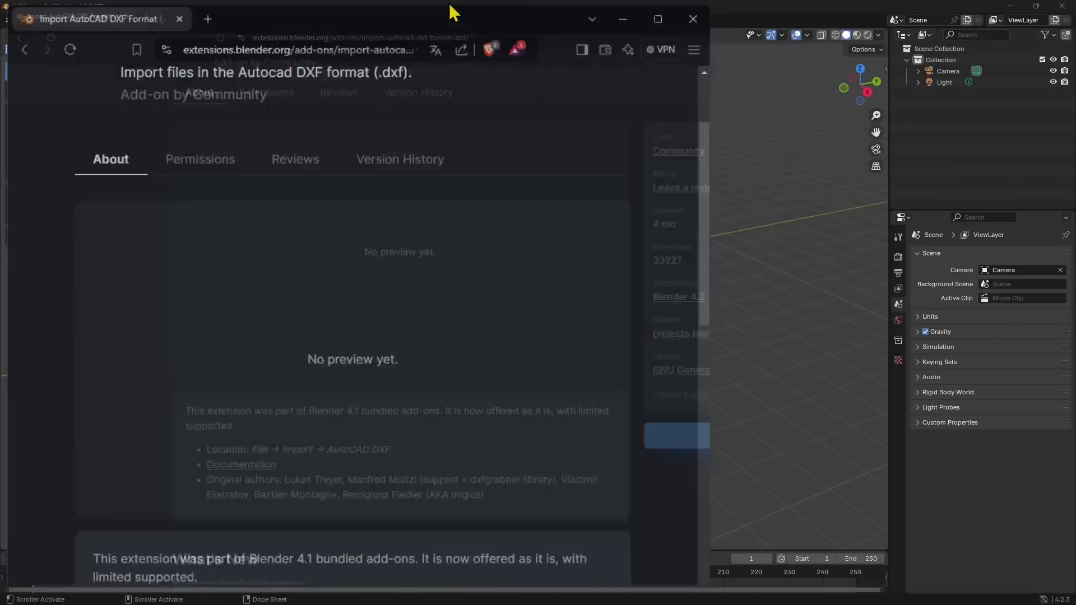
pyautogui.moveTo(366, 28); pyautogui.dragTo(715, 31)
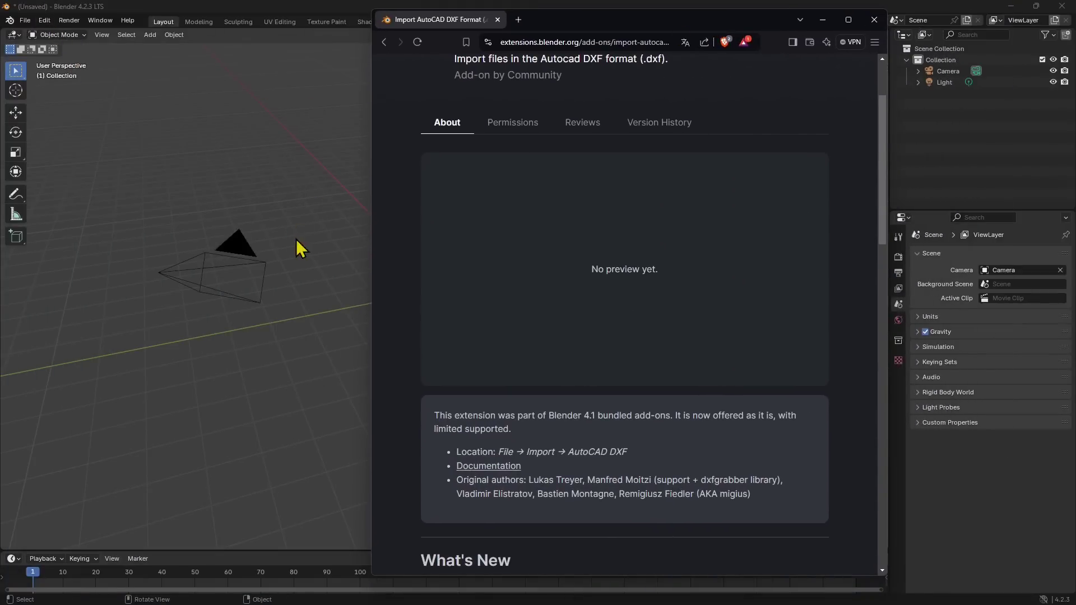
pyautogui.scroll(-1, 554, 323)
pyautogui.scroll(-13, 554, 324)
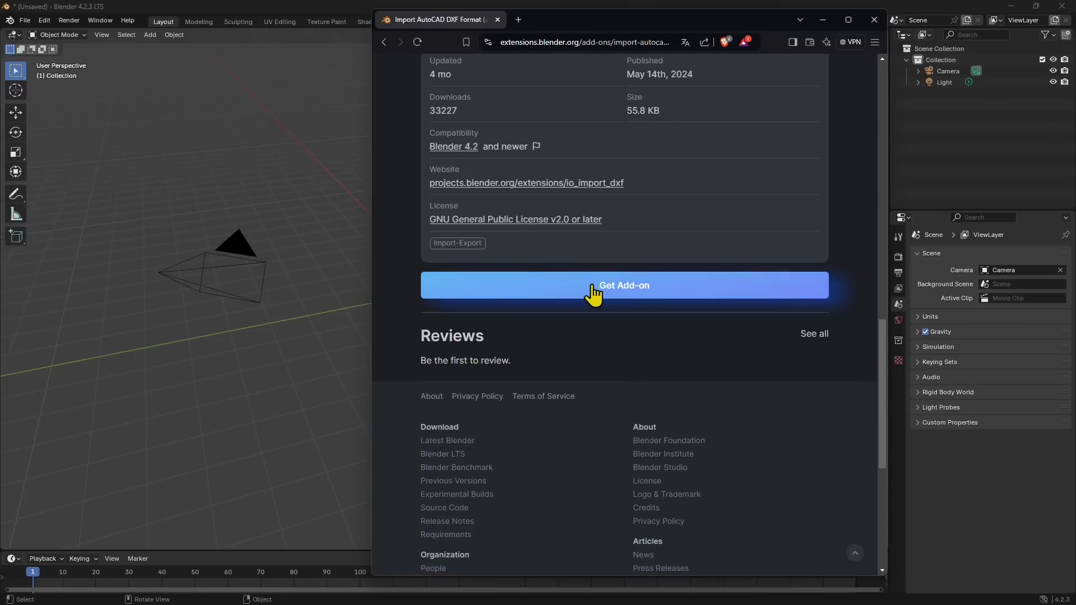
pyautogui.click(591, 292)
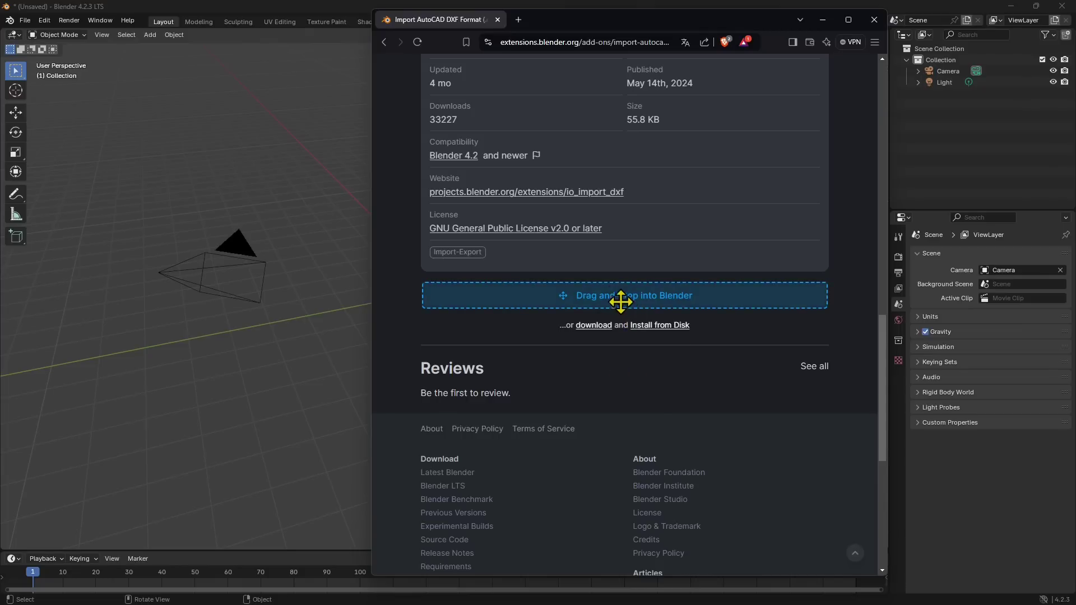
pyautogui.moveTo(619, 300); pyautogui.dragTo(298, 201)
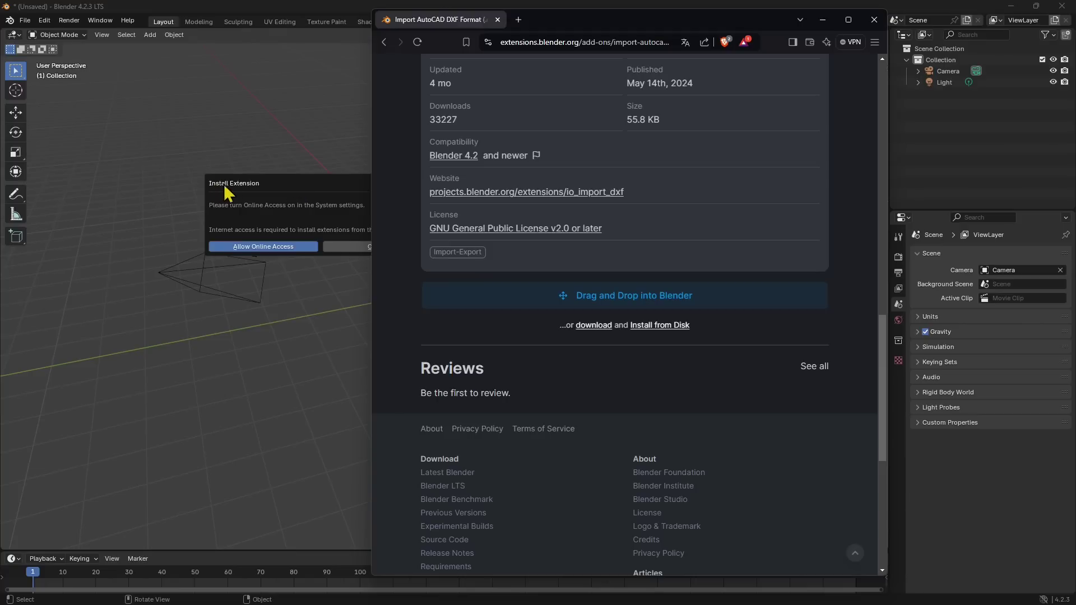
# - Enable Allow Online Access in Blender's System > Network preferences
pyautogui.click(245, 186)
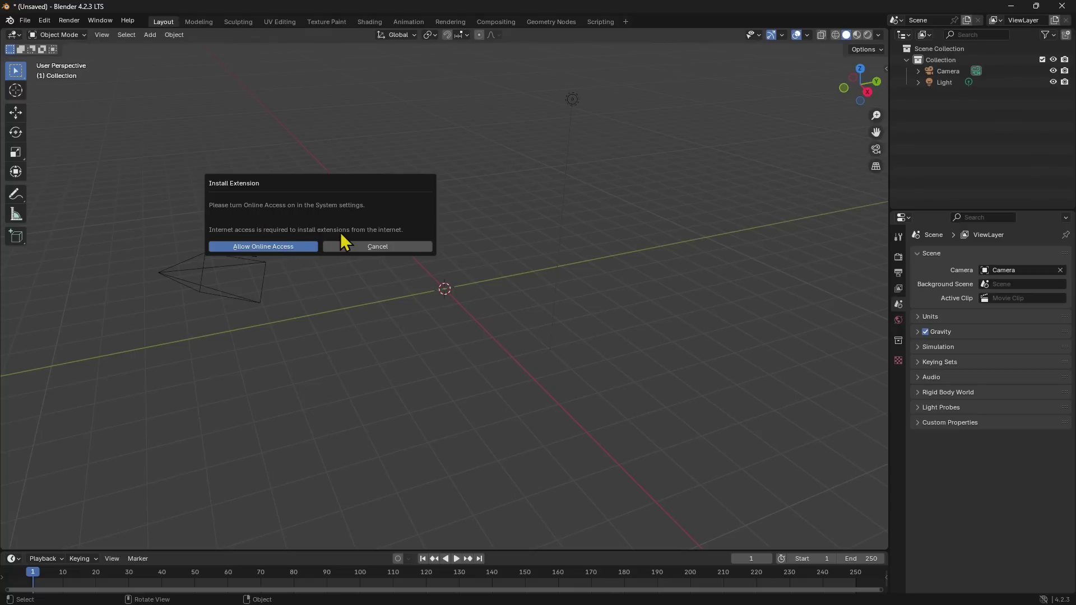
pyautogui.click(272, 250)
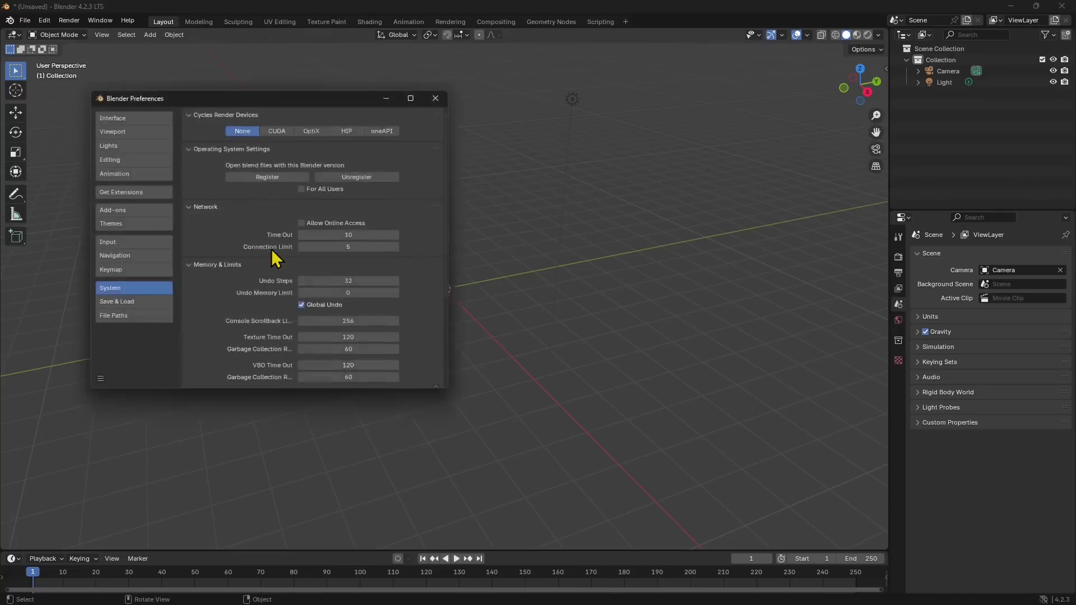
pyautogui.moveTo(179, 94); pyautogui.dragTo(275, 112)
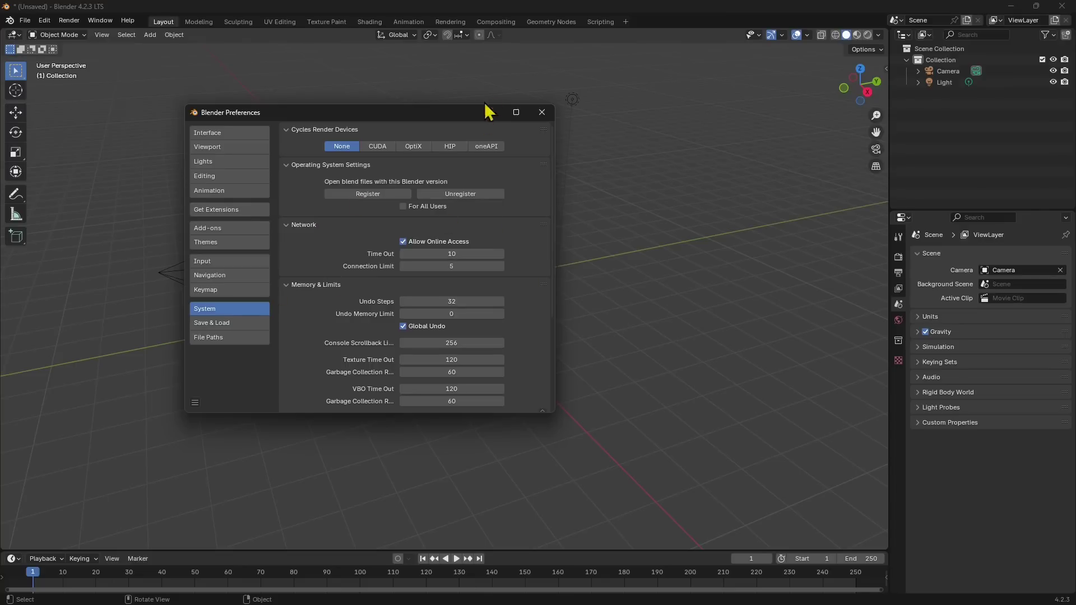
# - Close Preferences and drag the DXF extension from the browser into Blender to get its install prompt
pyautogui.click(542, 112)
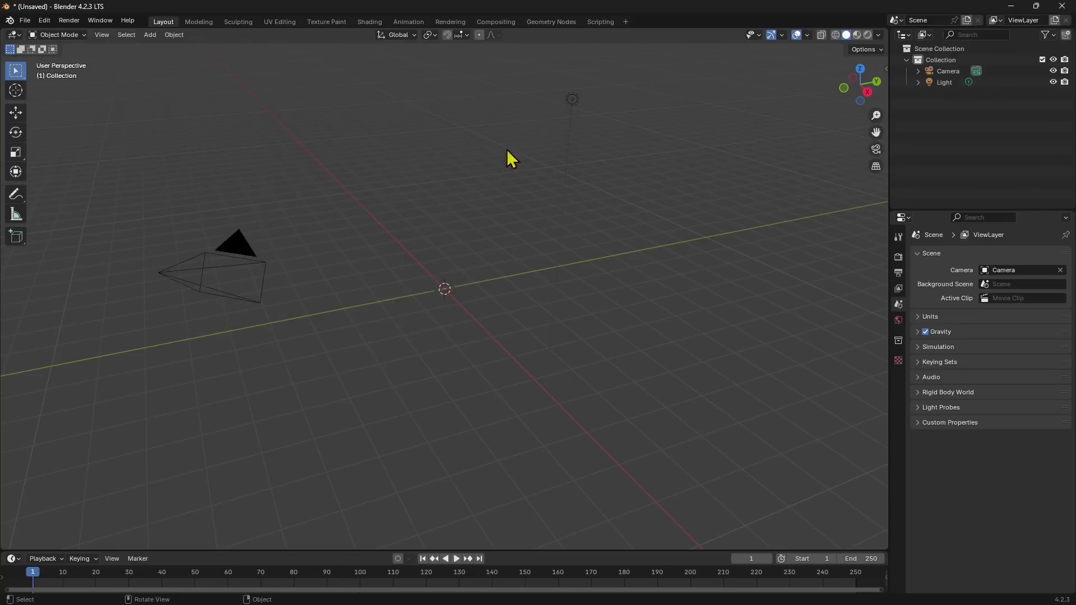
pyautogui.hotkey('alt', 'Tab')
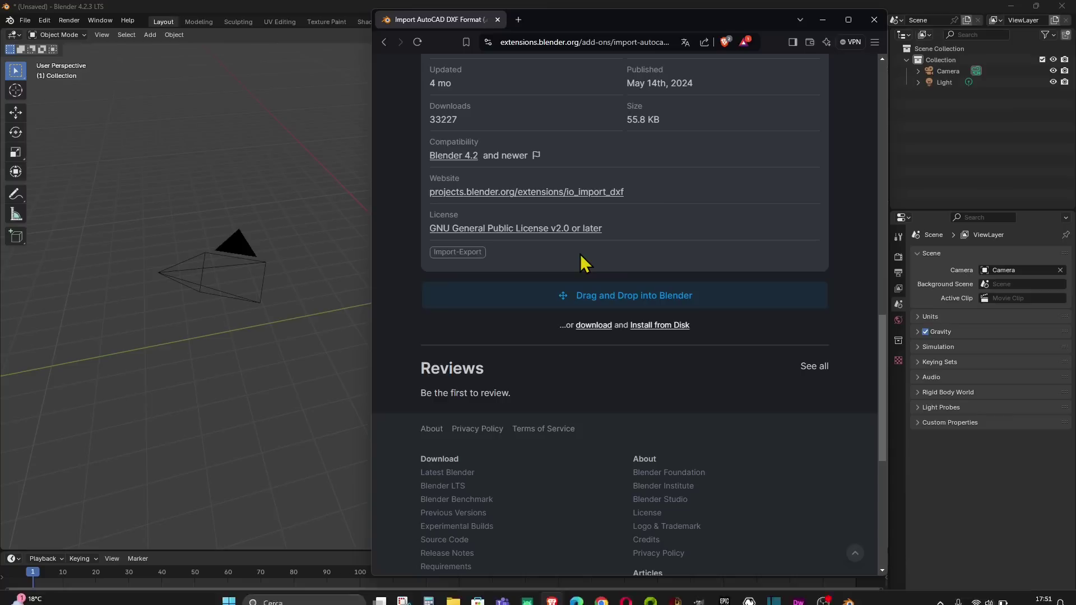
pyautogui.moveTo(560, 20); pyautogui.dragTo(548, 73)
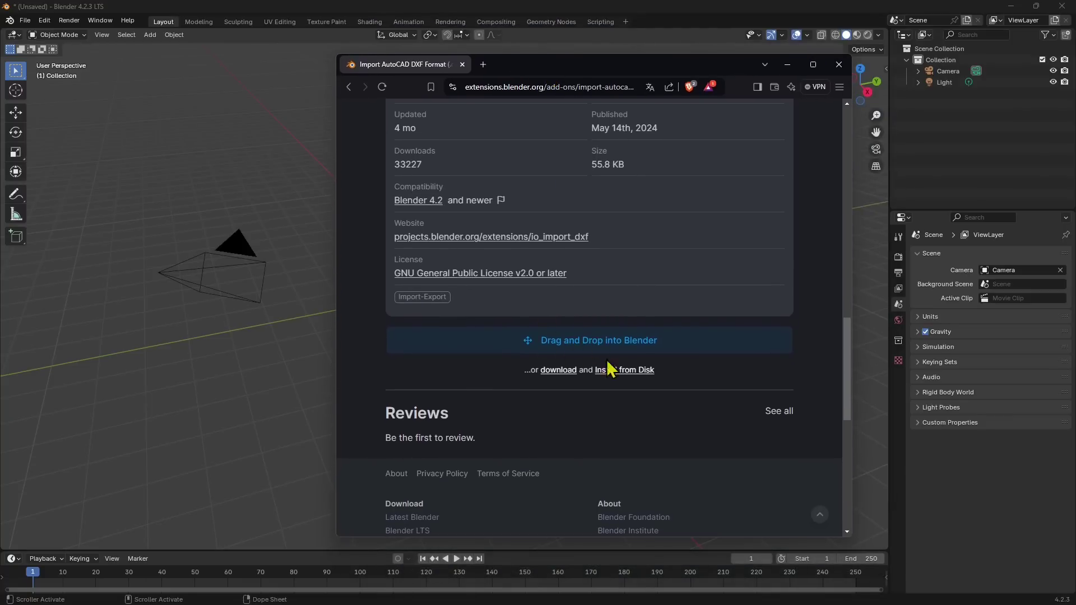
pyautogui.moveTo(553, 338); pyautogui.dragTo(311, 284)
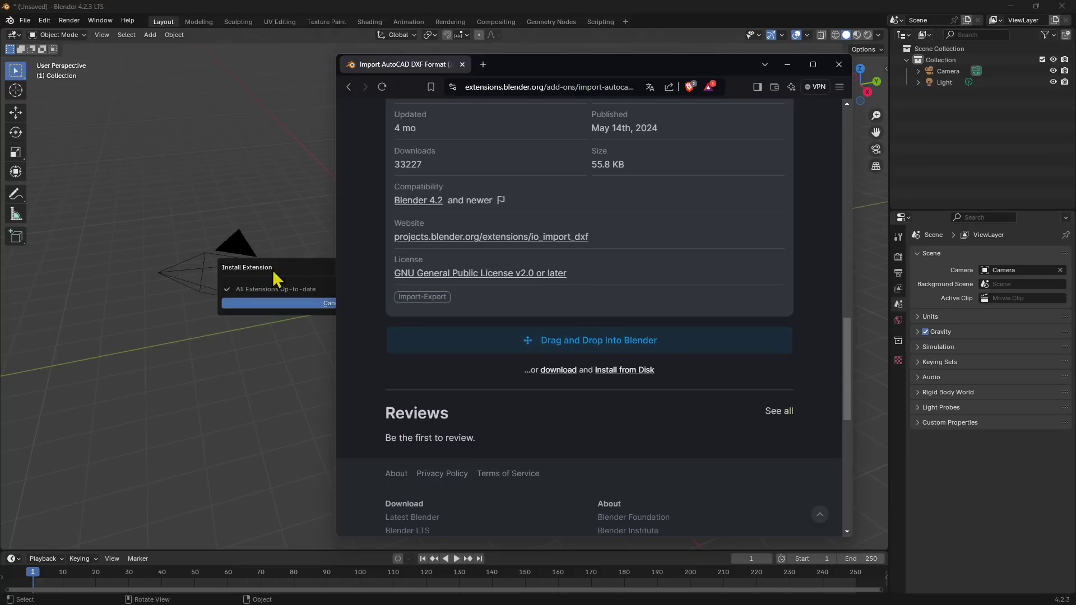
pyautogui.click(287, 268)
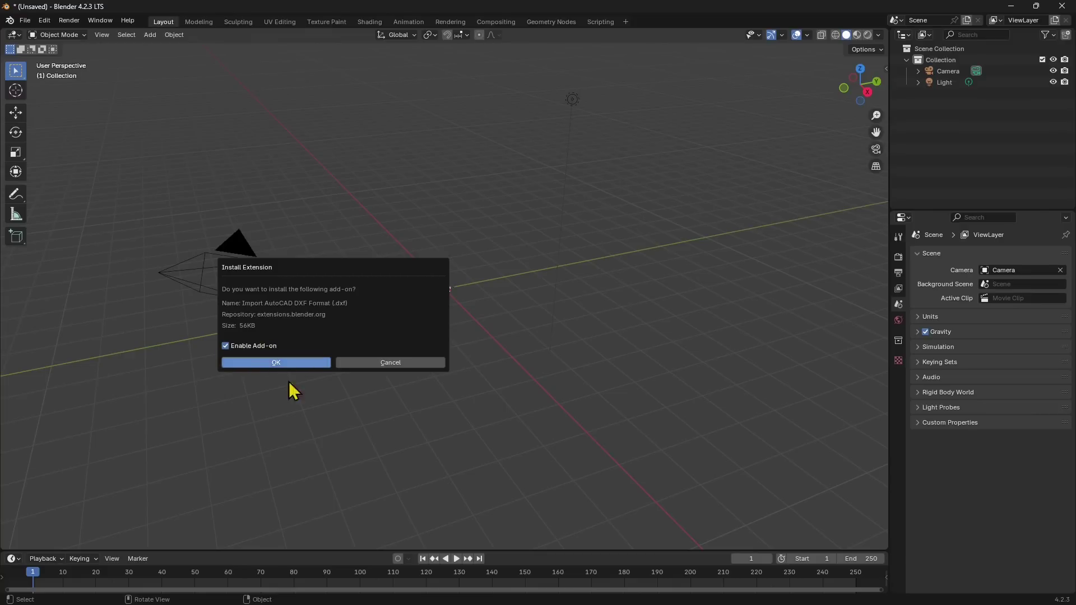
# - Confirm installing the DXF add-on and check that File > Import lists AutoCAD DXF (.dxf)
pyautogui.click(276, 364)
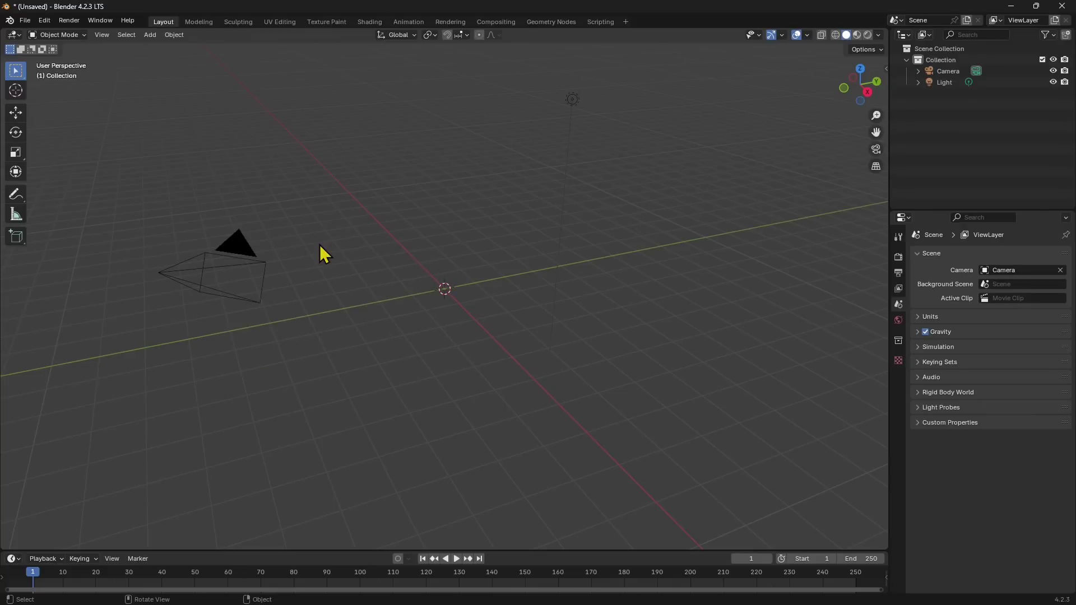
pyautogui.click(28, 26)
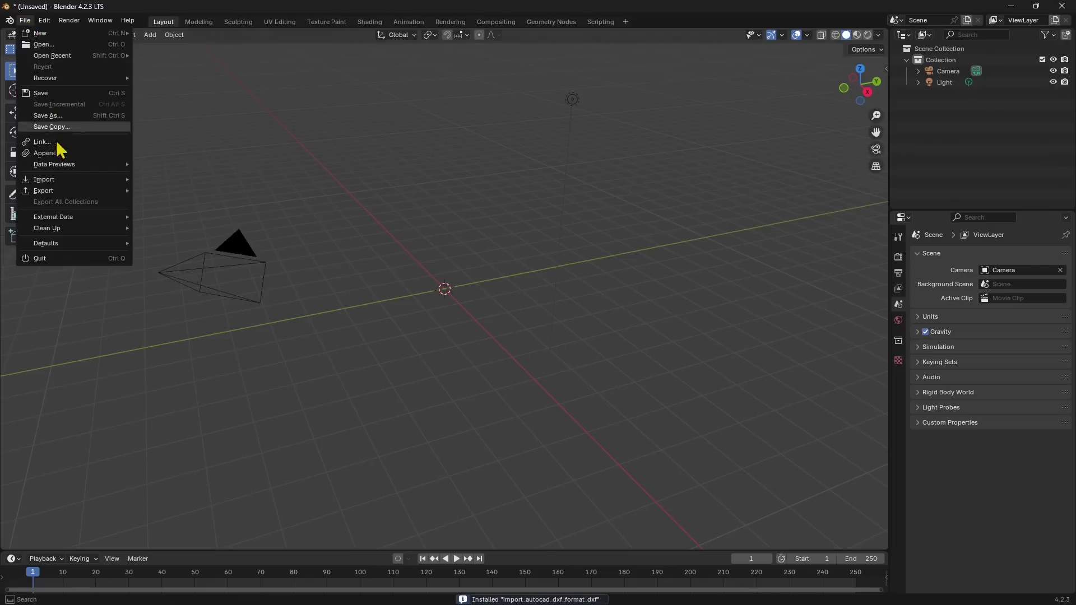
pyautogui.moveTo(56, 182)
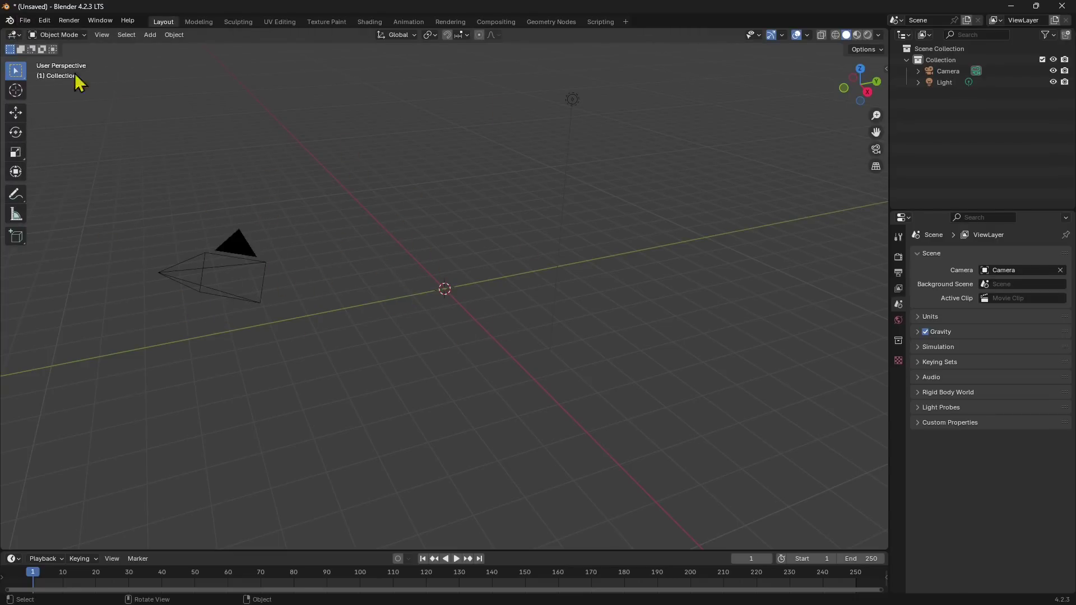
# - Reopen Preferences, view the DXF add-on's details under Add-ons, then go to Get Extensions
pyautogui.click(44, 23)
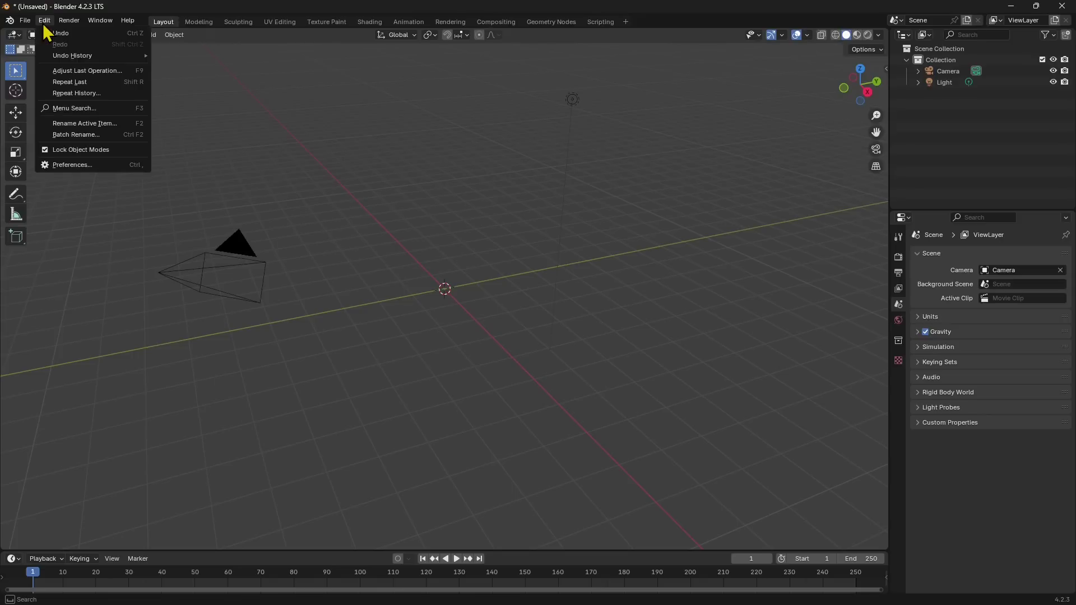
pyautogui.click(85, 166)
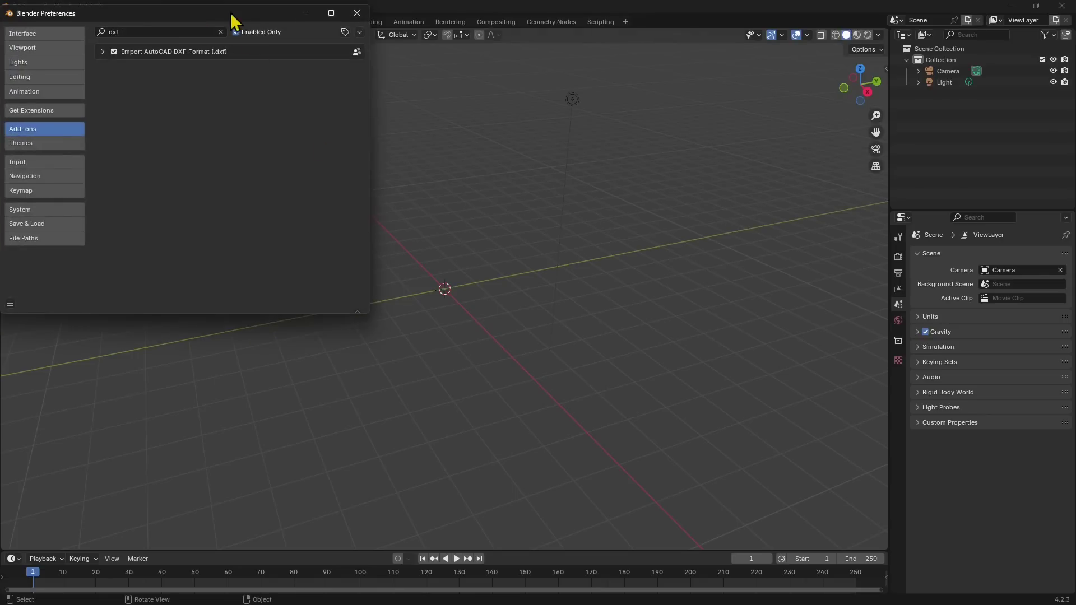
pyautogui.moveTo(232, 15); pyautogui.dragTo(439, 122)
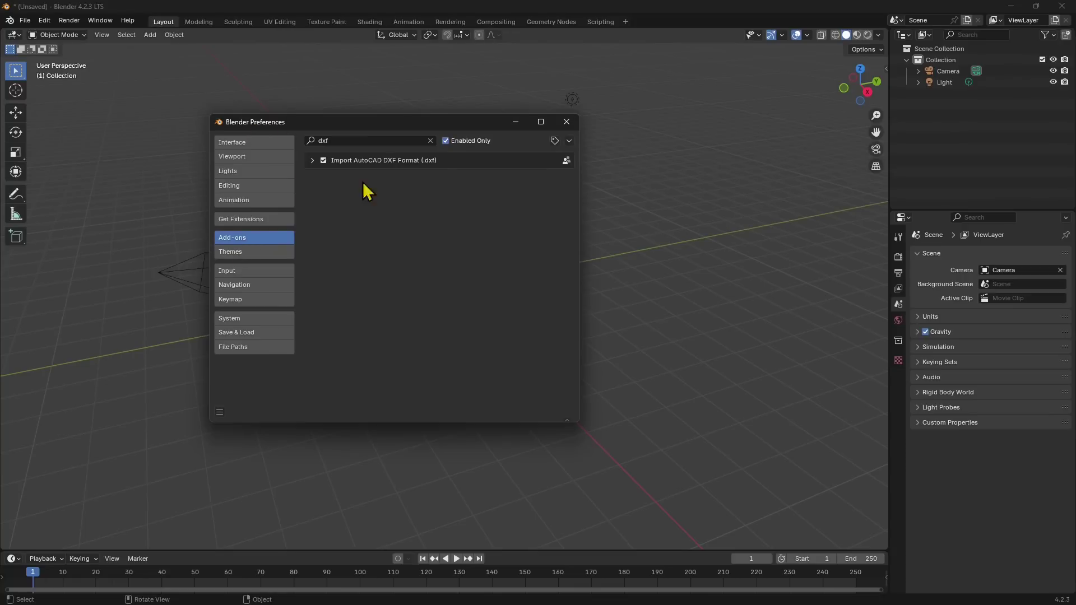
pyautogui.click(357, 140)
pyautogui.click(312, 162)
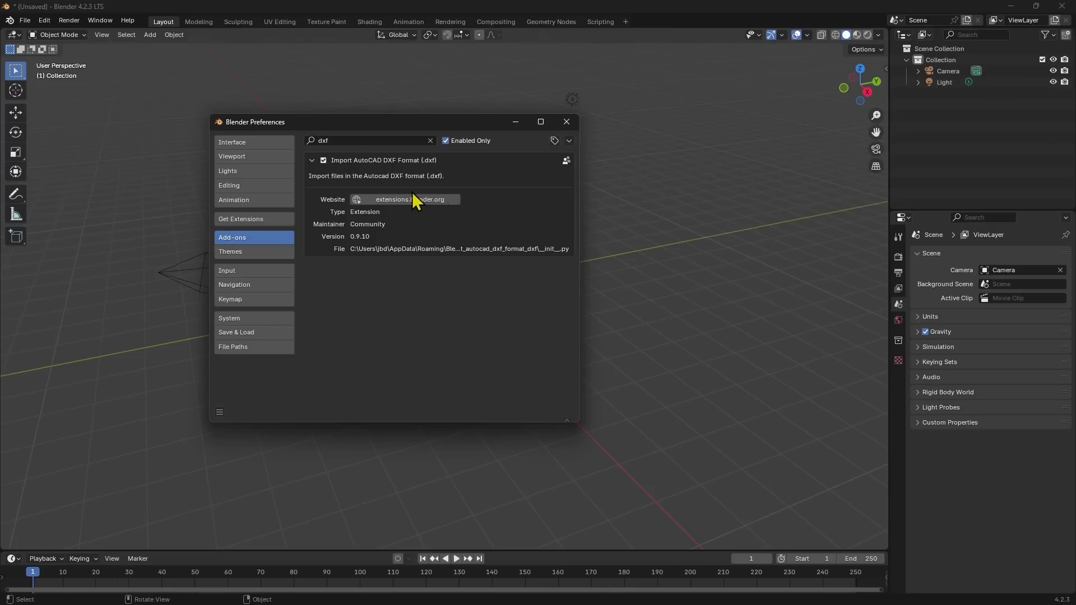
pyautogui.click(237, 219)
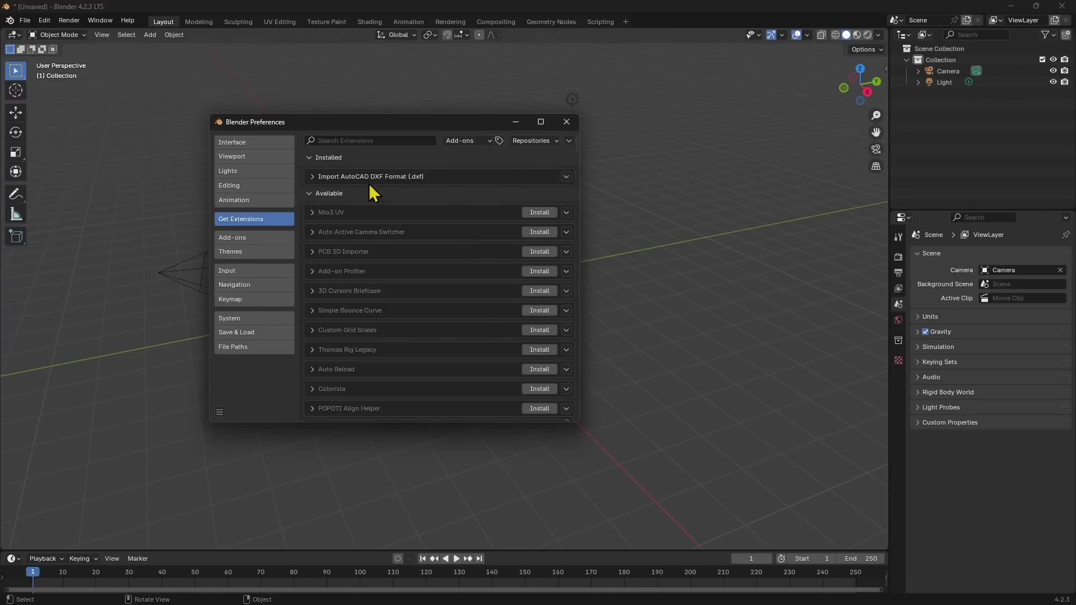
# - Expand the installed DXF extension (version 0.9.10, 55.8KB, GPL) and scroll the Available list
pyautogui.click(312, 177)
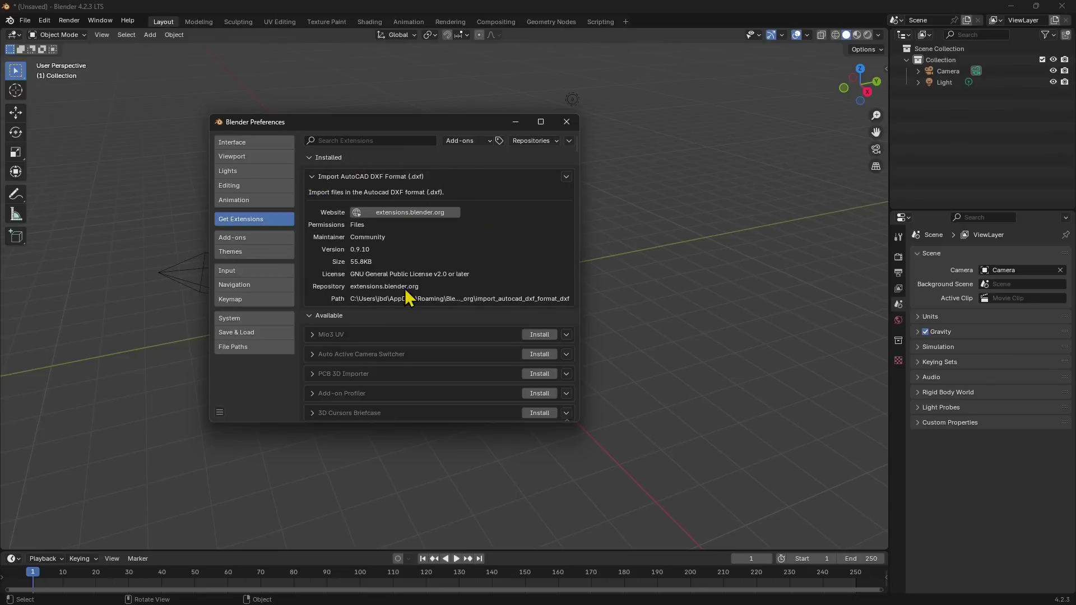
pyautogui.scroll(-2, 378, 339)
pyautogui.scroll(-8, 369, 327)
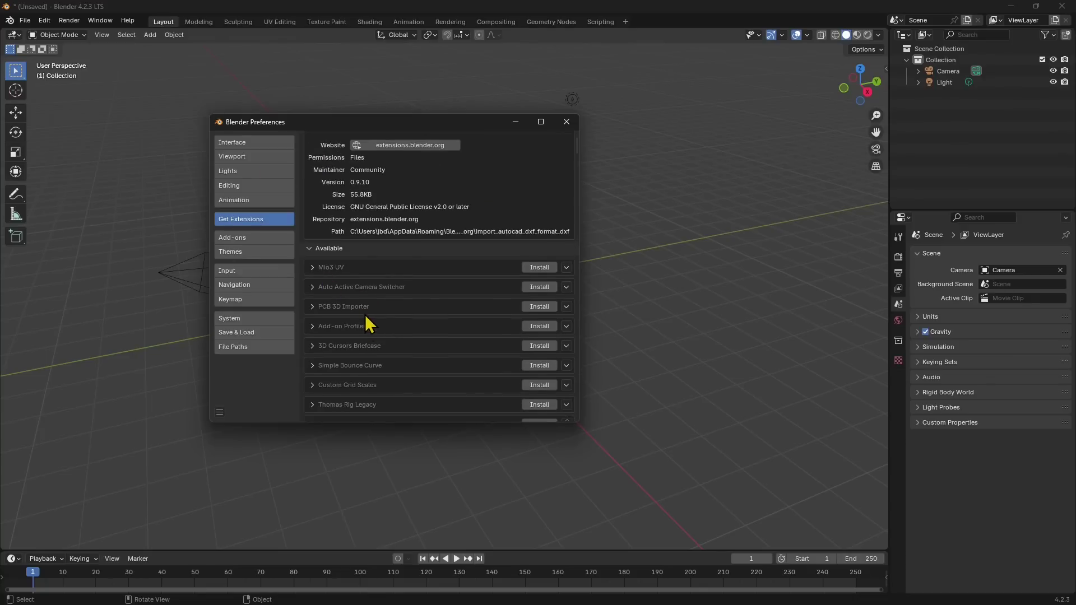
pyautogui.scroll(-15, 372, 336)
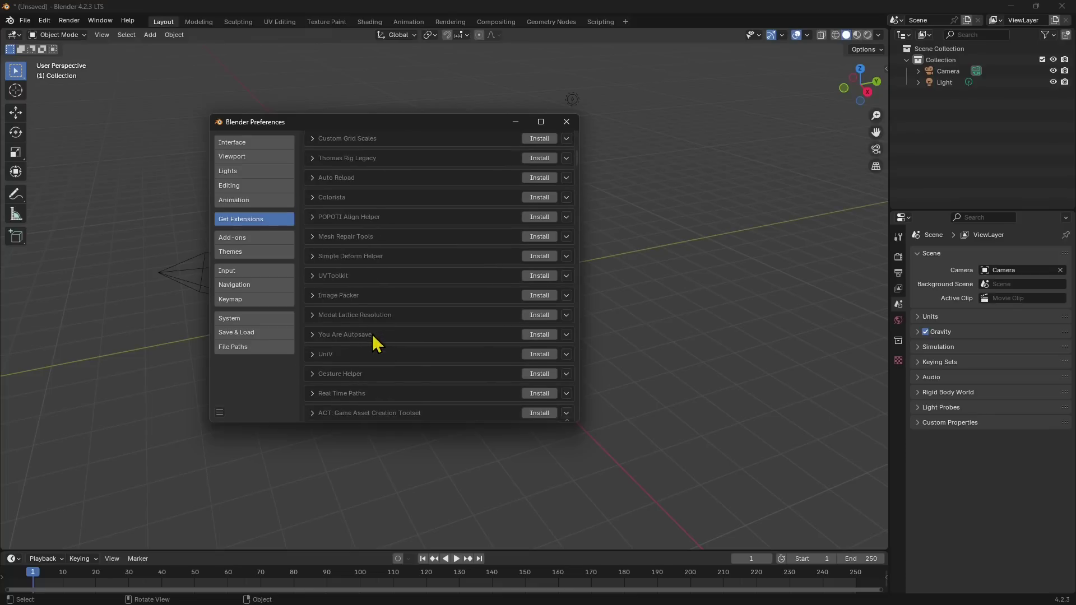
pyautogui.scroll(-9, 378, 351)
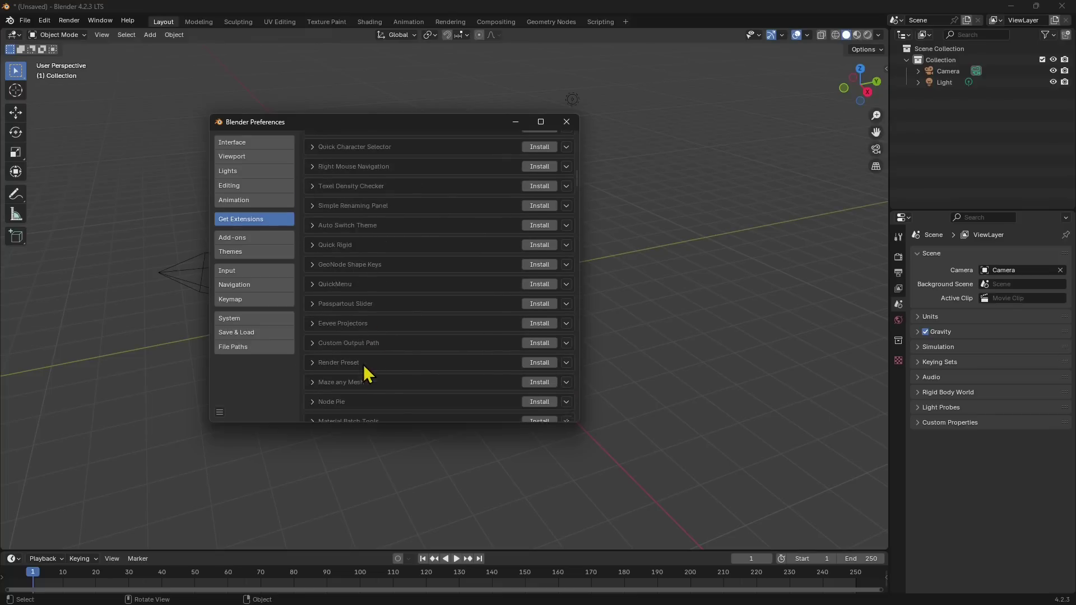
pyautogui.scroll(20, 393, 281)
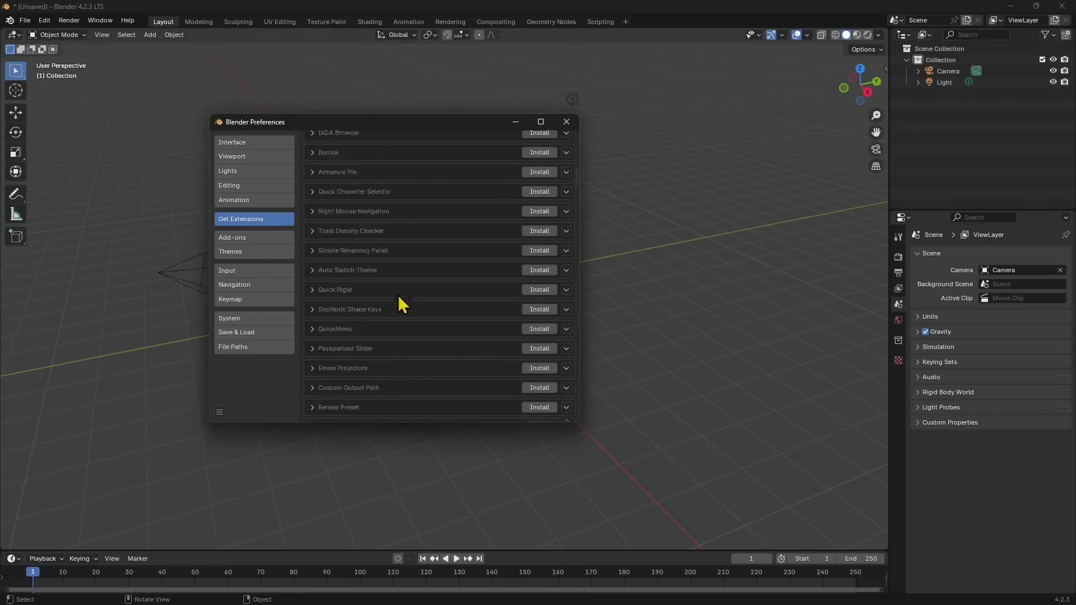
pyautogui.moveTo(575, 175); pyautogui.dragTo(577, 138)
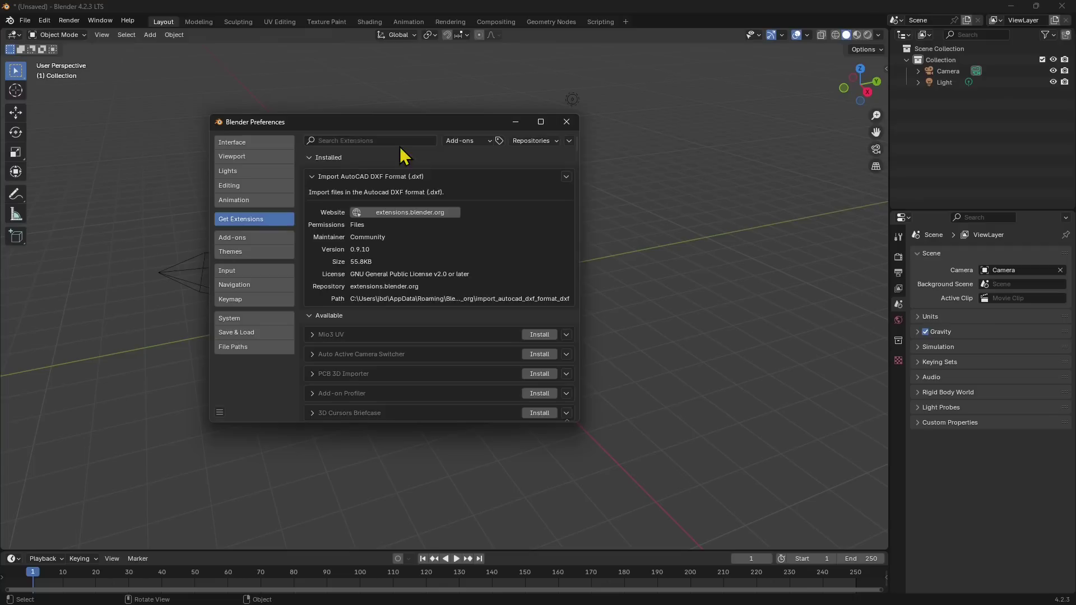
# - Search extensions for 'dxf' and view details of Export Autocad DXF Format (version 2.2.4, 32.4KB)
pyautogui.click(394, 138)
pyautogui.write('dxf')
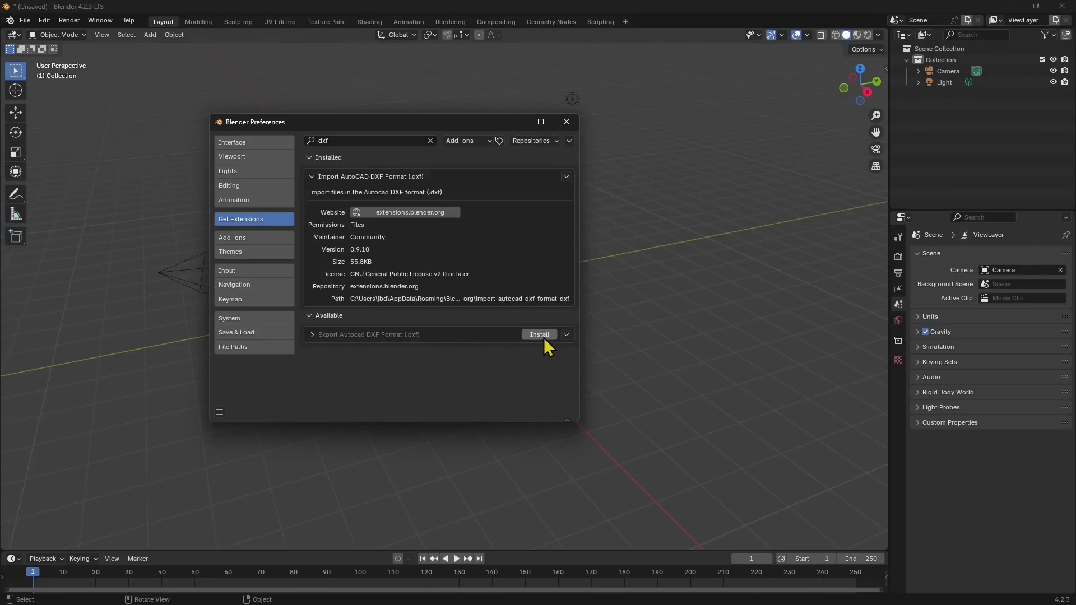
pyautogui.click(327, 338)
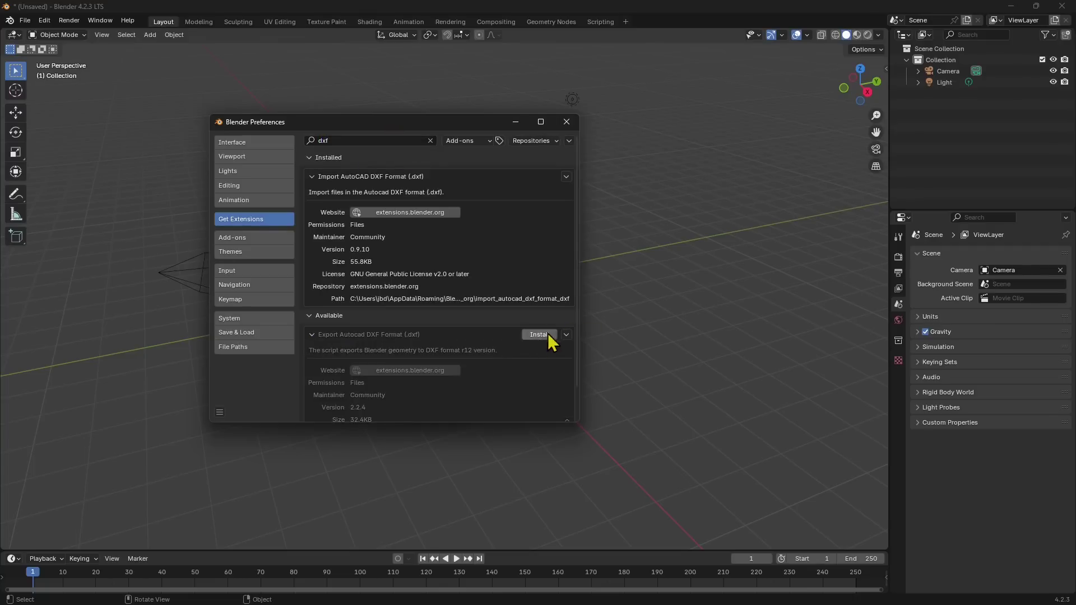
pyautogui.scroll(-2, 538, 361)
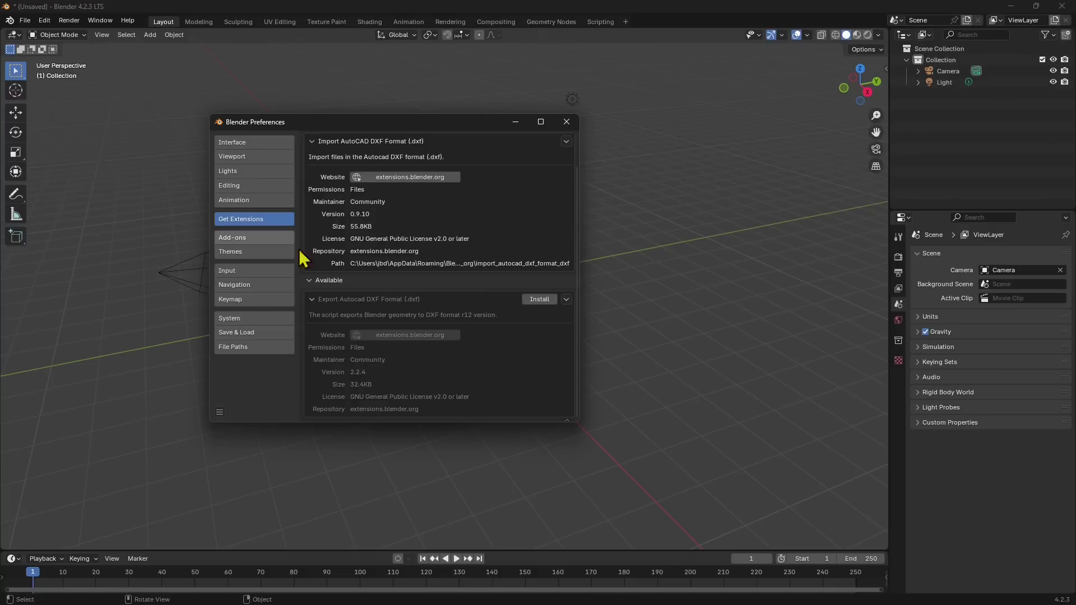
pyautogui.scroll(1, 300, 260)
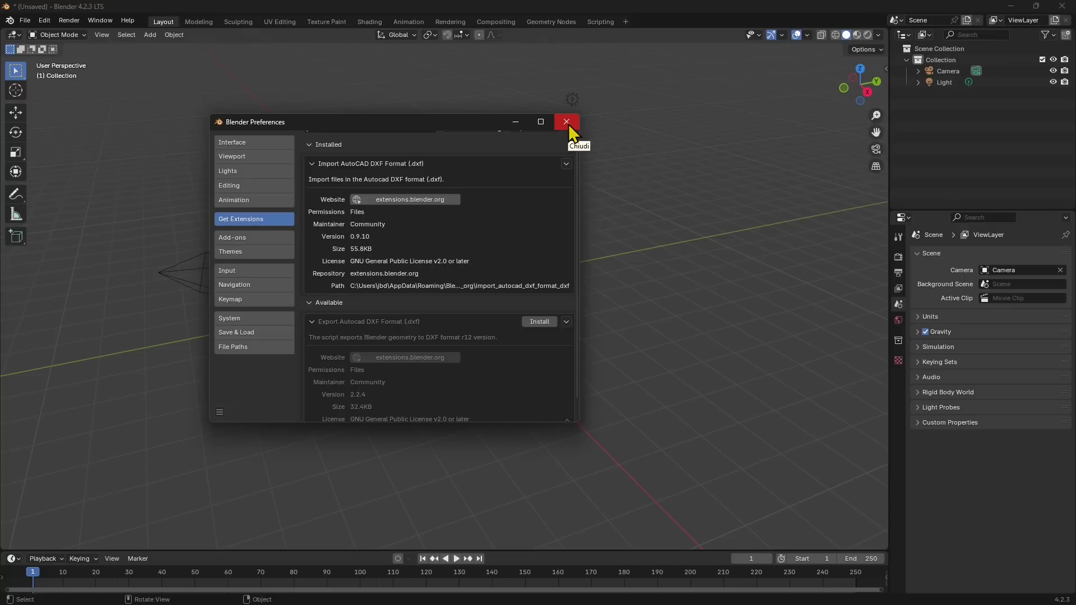
pyautogui.moveTo(458, 125); pyautogui.dragTo(531, 150)
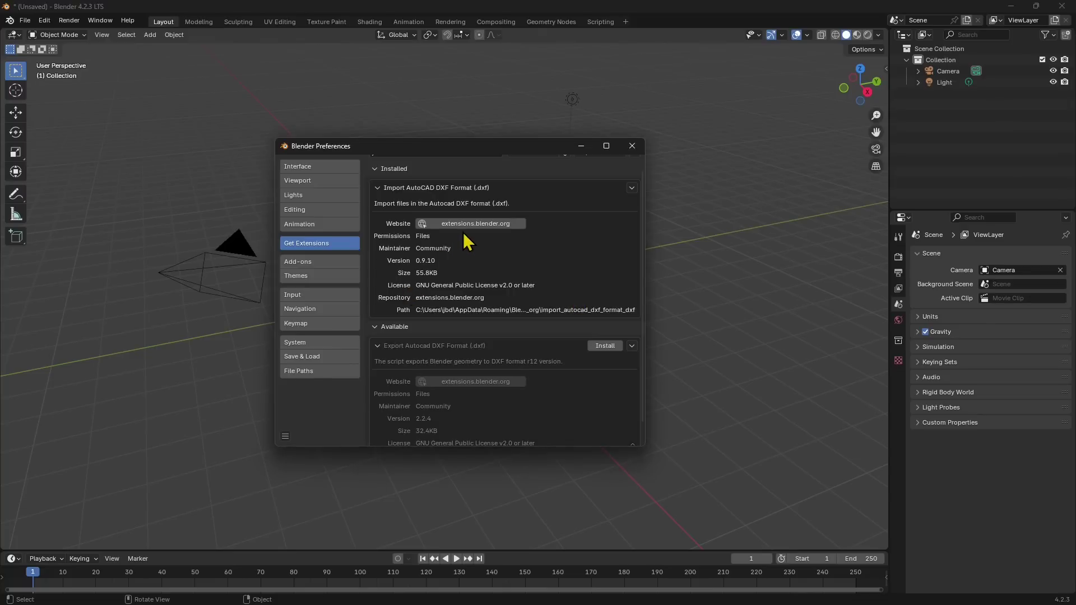
pyautogui.scroll(1, 490, 317)
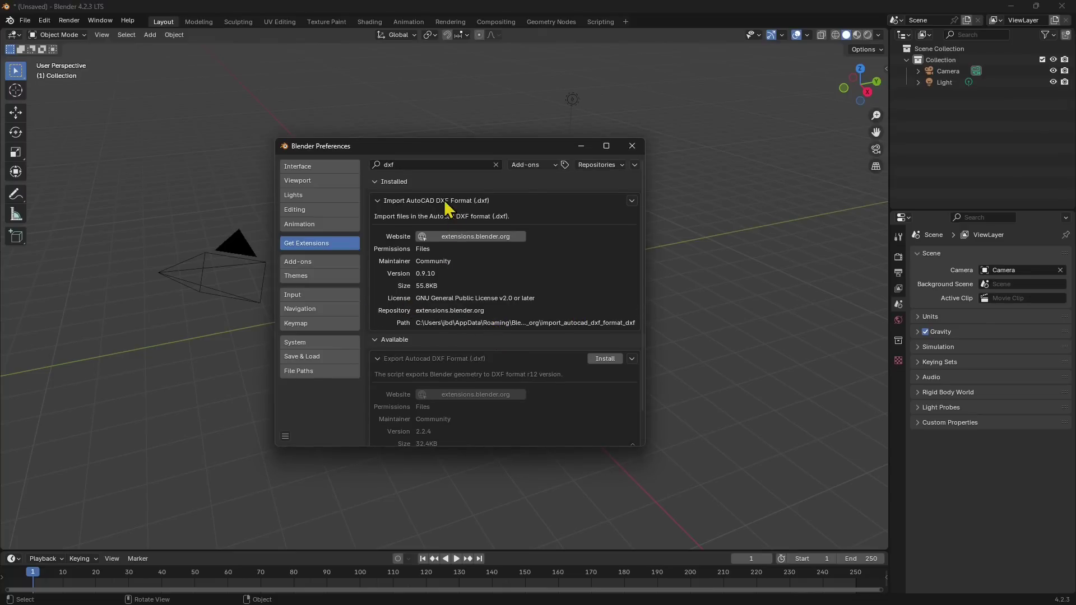